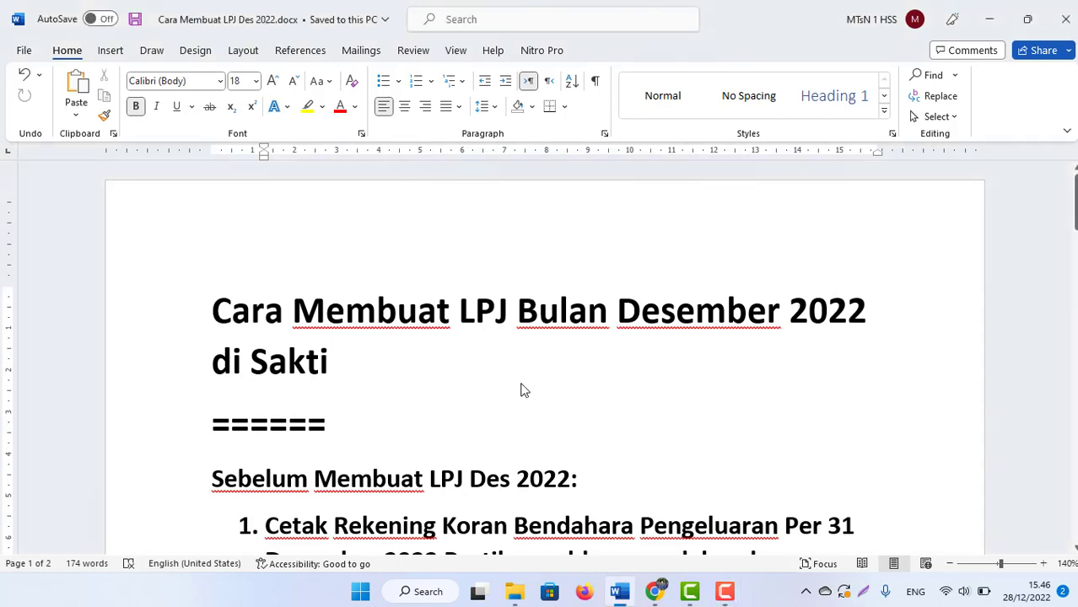
Read the first two preparation items in the December 2022 LPJ guide, covering the treasurer's bank statement and SP2D recording
scroll(520, 389, down, 10)
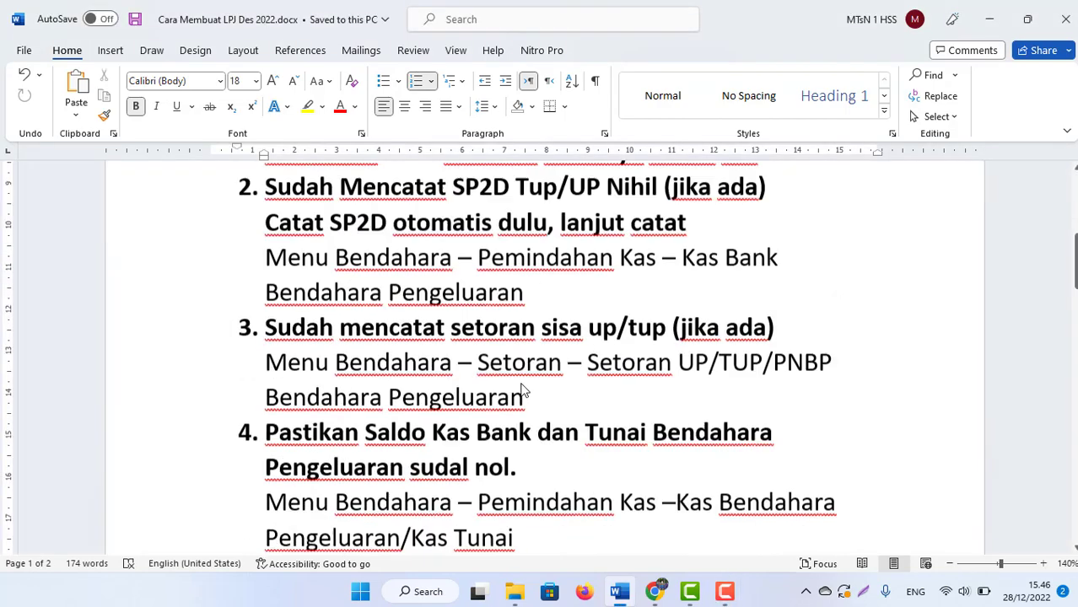
key(ctrl+Home)
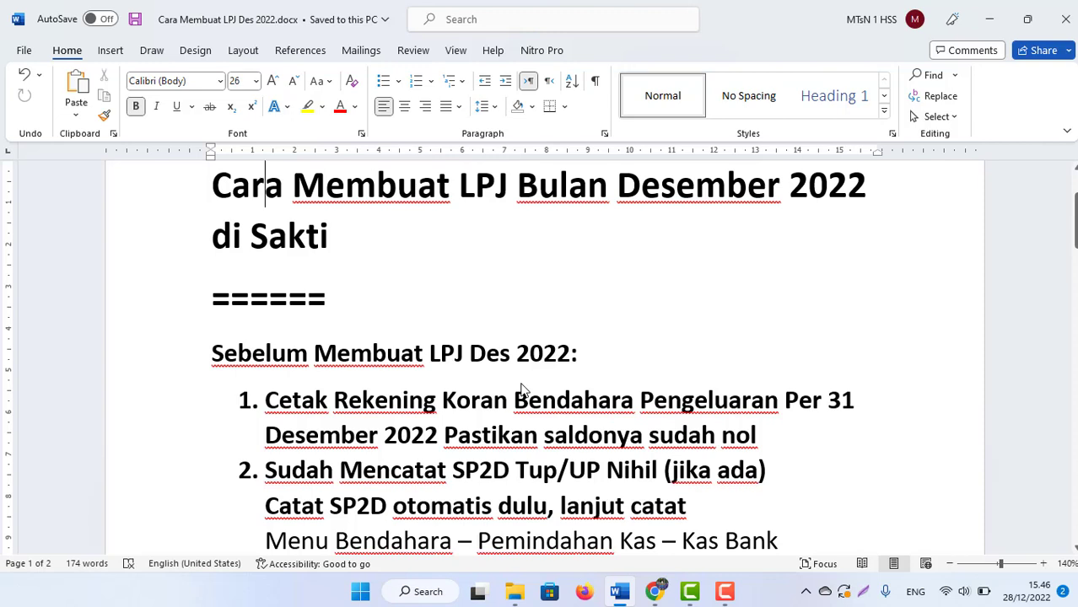
key(Right)
key(Right)
key(Right)
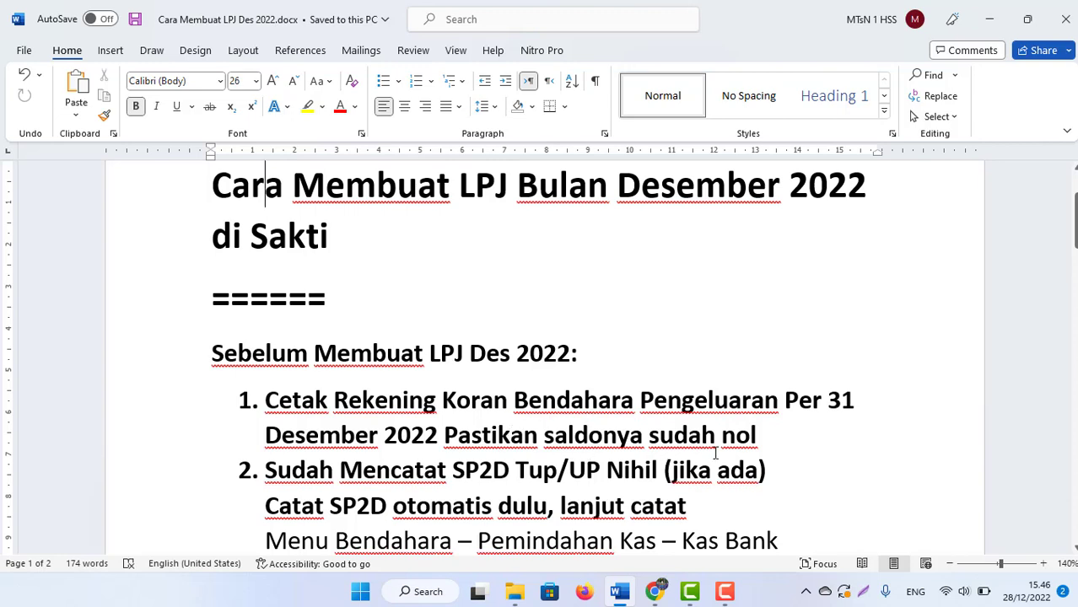
click(769, 441)
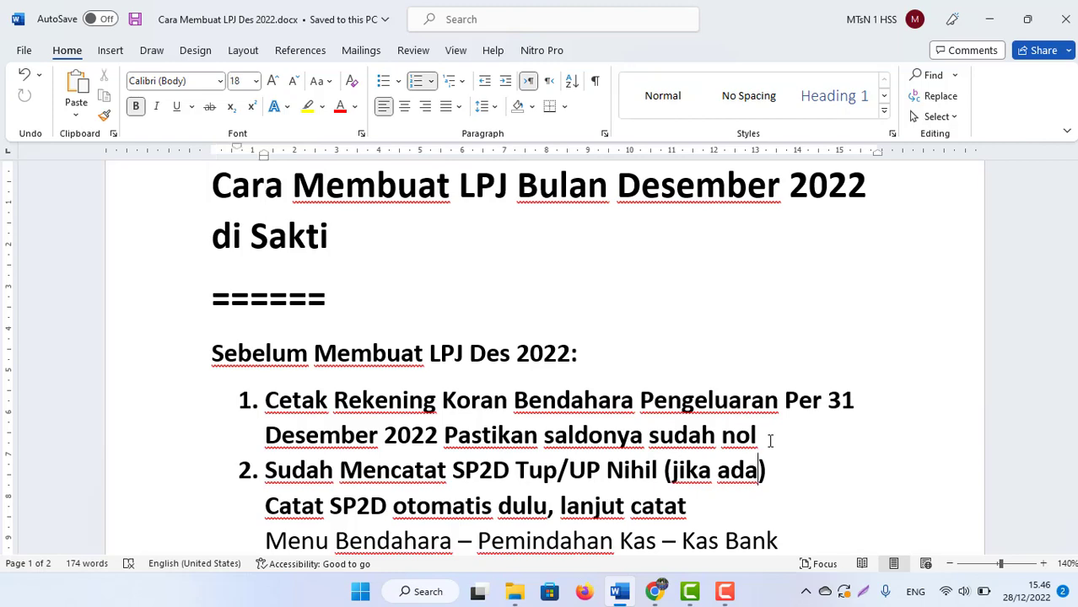
scroll(770, 441, down, 3)
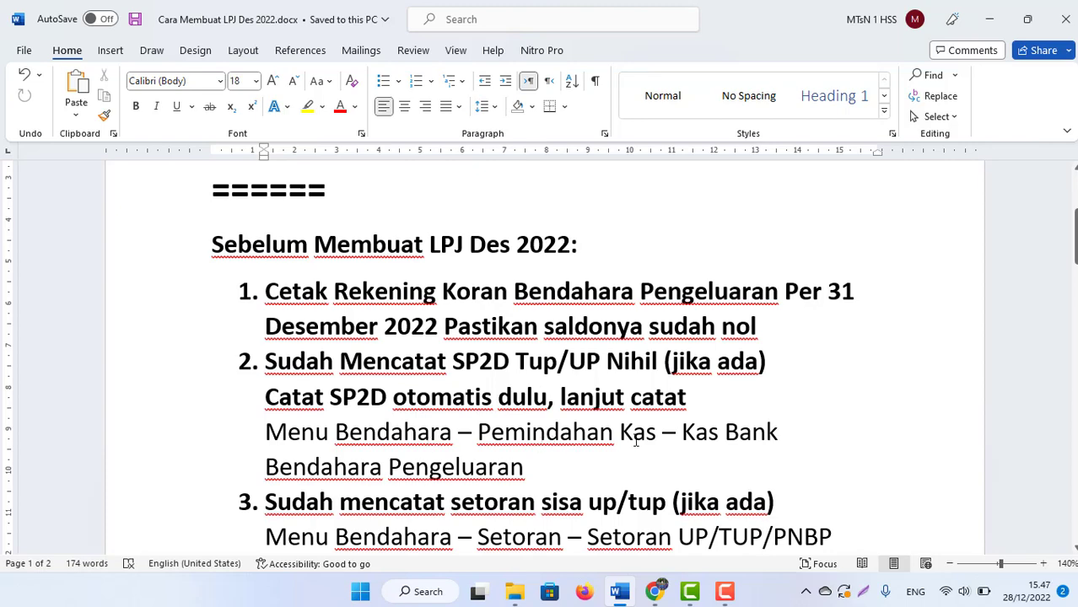
Switch to SAKTI in Chrome and open the Mencatat/Upload SP2D page under Pembayaran
click(653, 591)
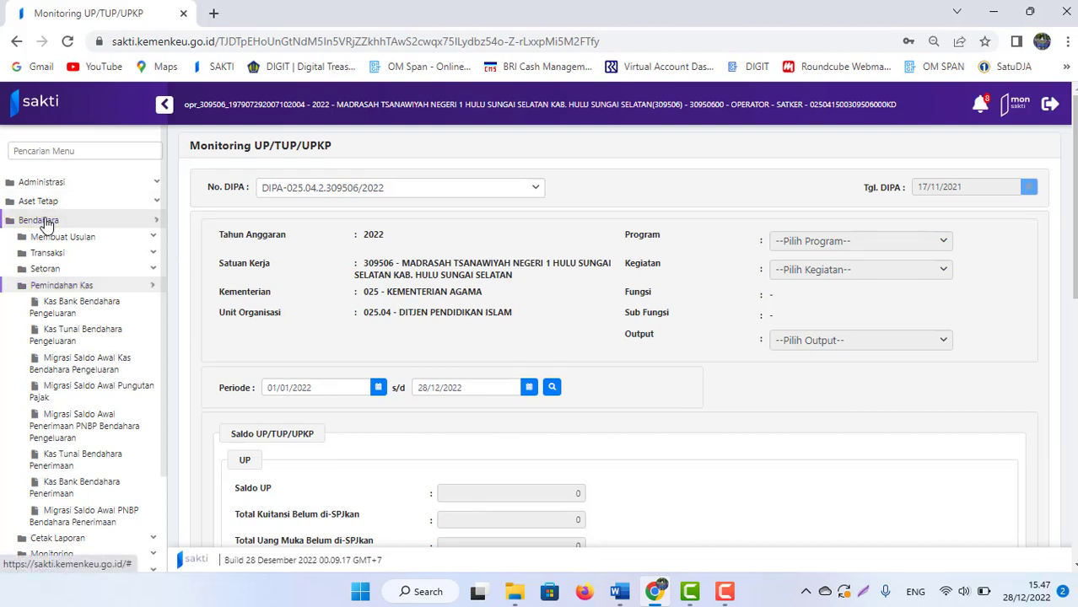
click(42, 220)
click(49, 280)
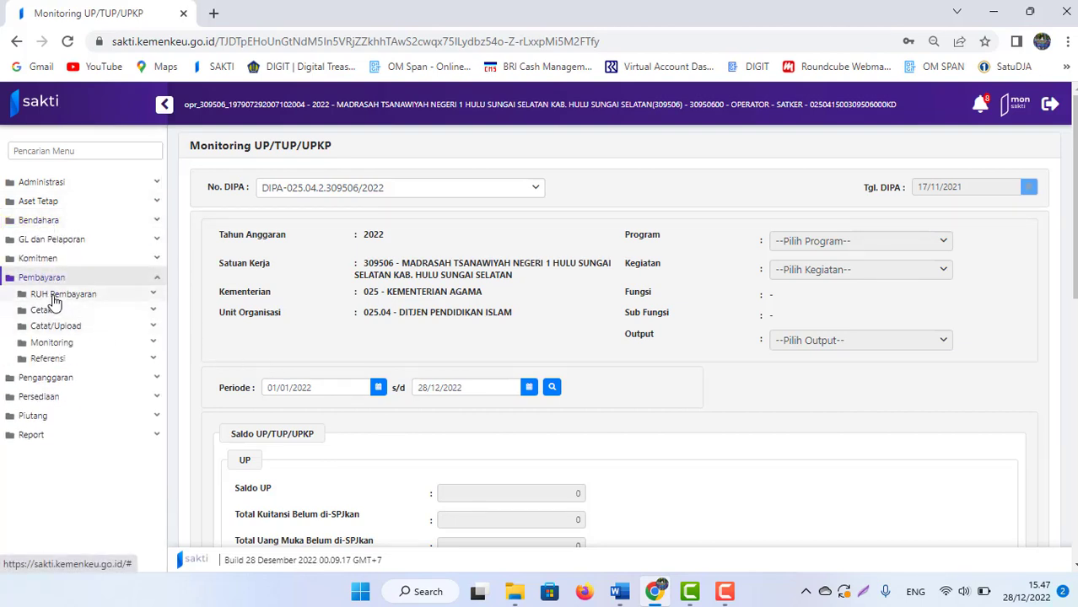
click(48, 329)
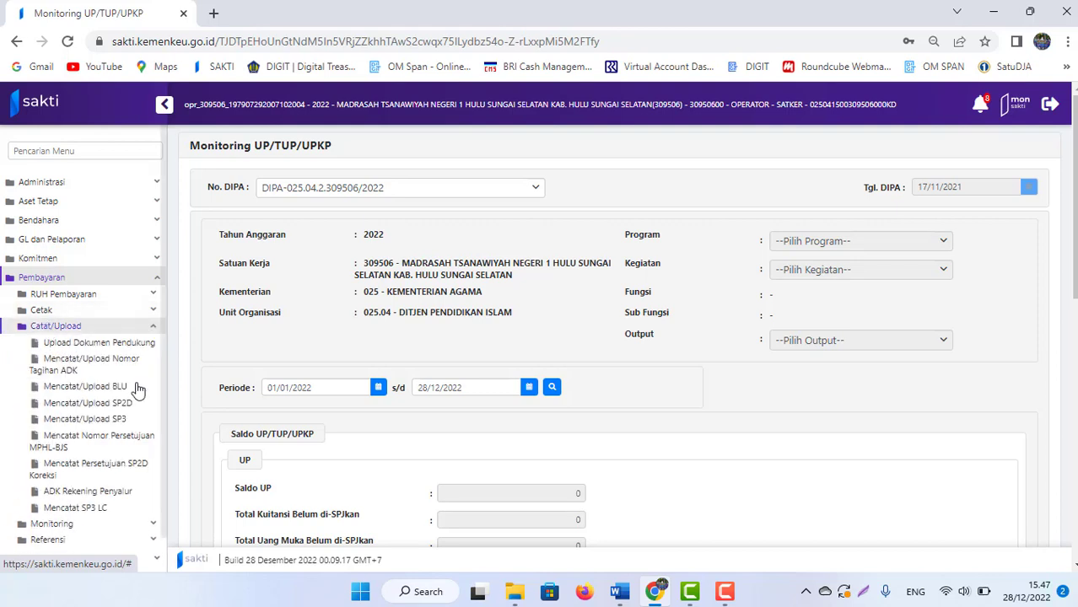
click(106, 411)
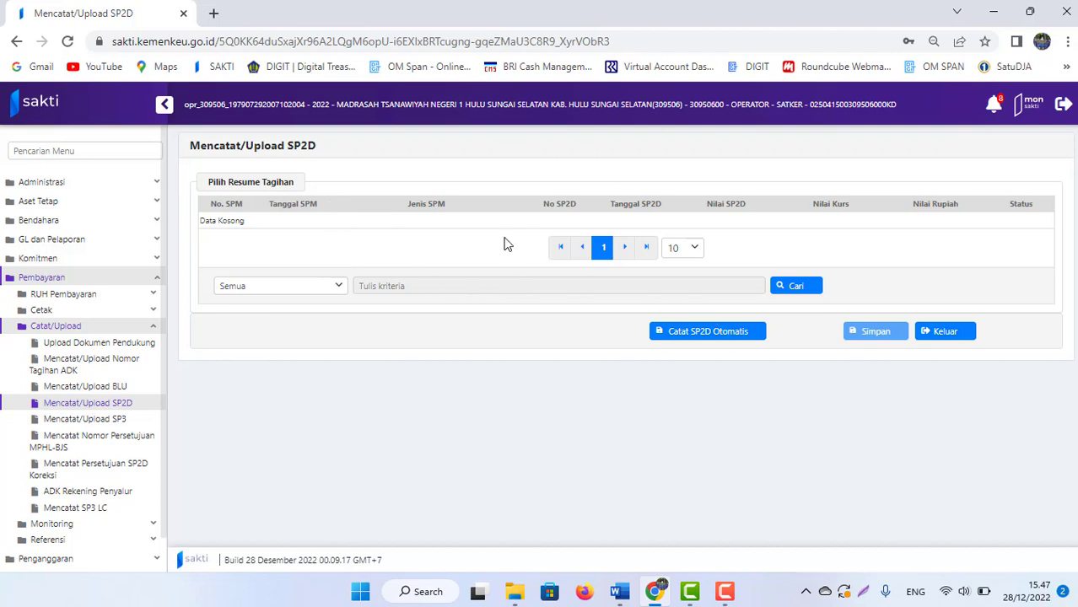
Open the Kas Bank Bendahara Pengeluaran page under Bendahara's Pemindahan Kas and examine its recorded bank cash transactions
click(70, 223)
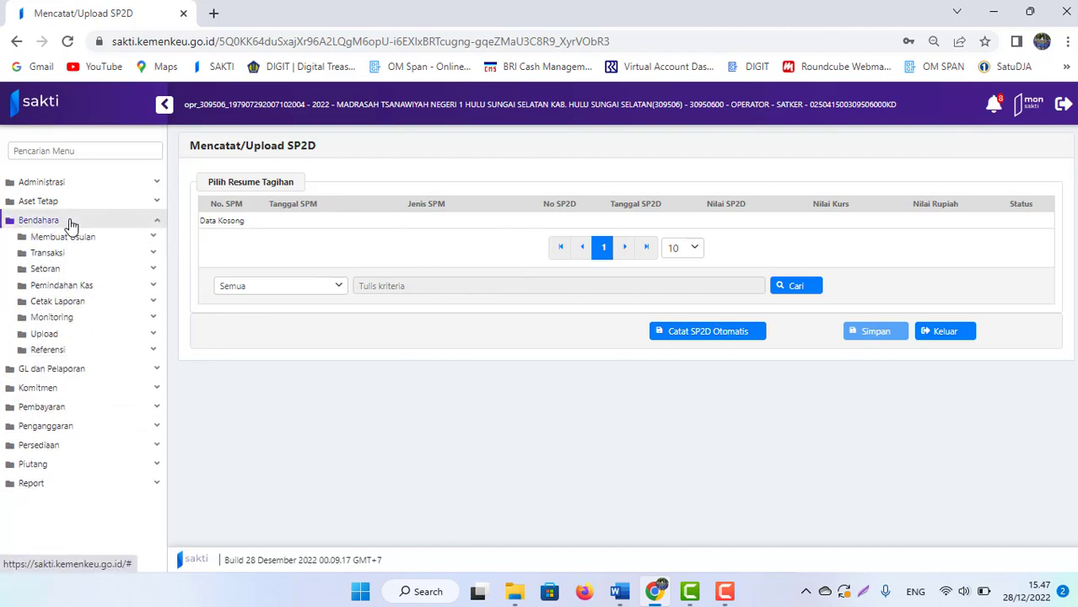
click(88, 287)
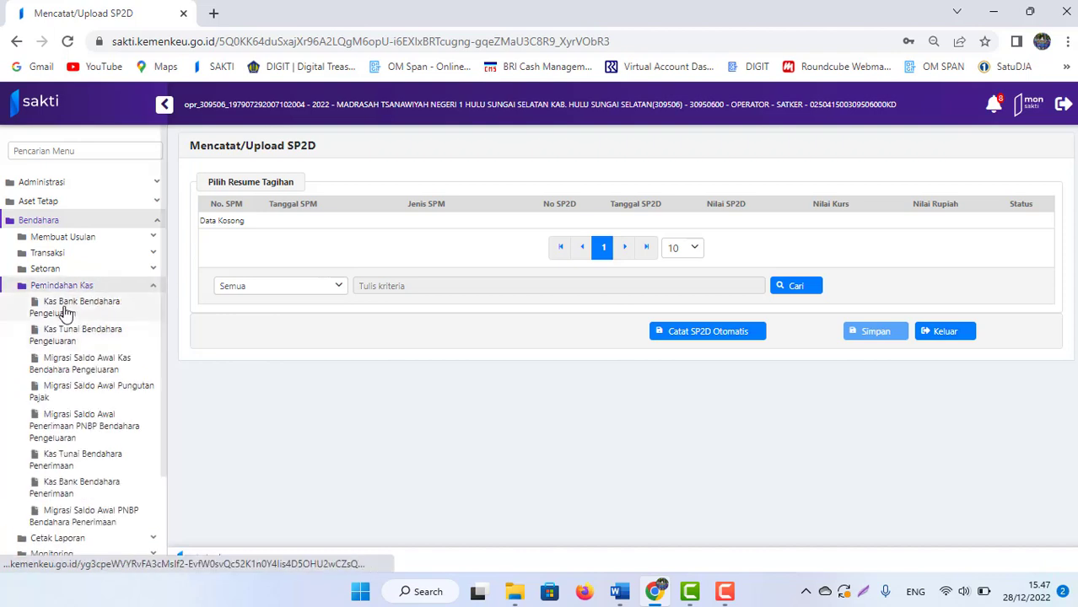
click(66, 309)
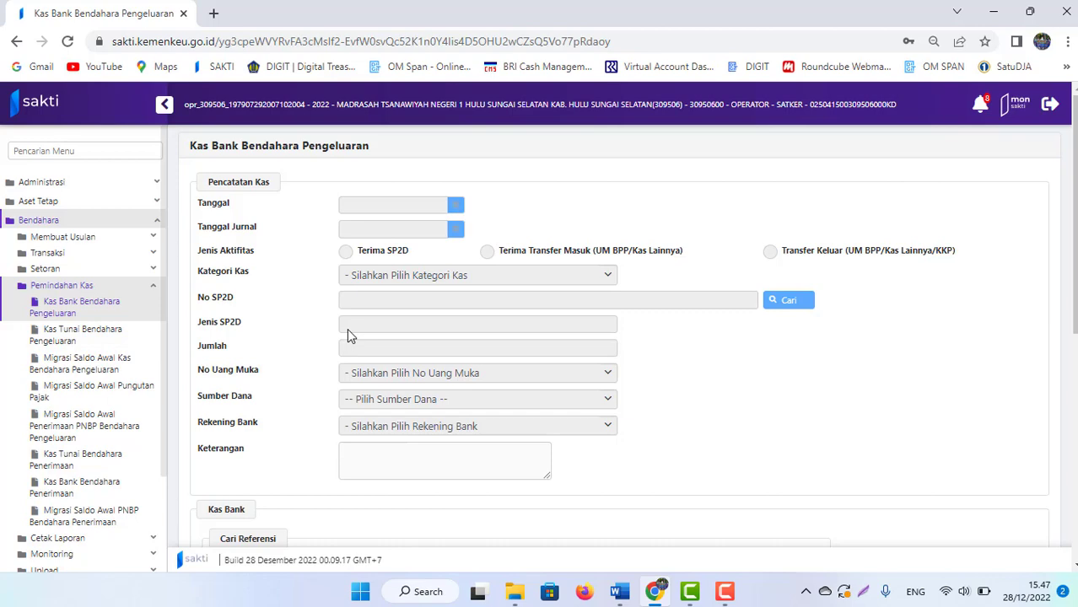
scroll(852, 273, down, 5)
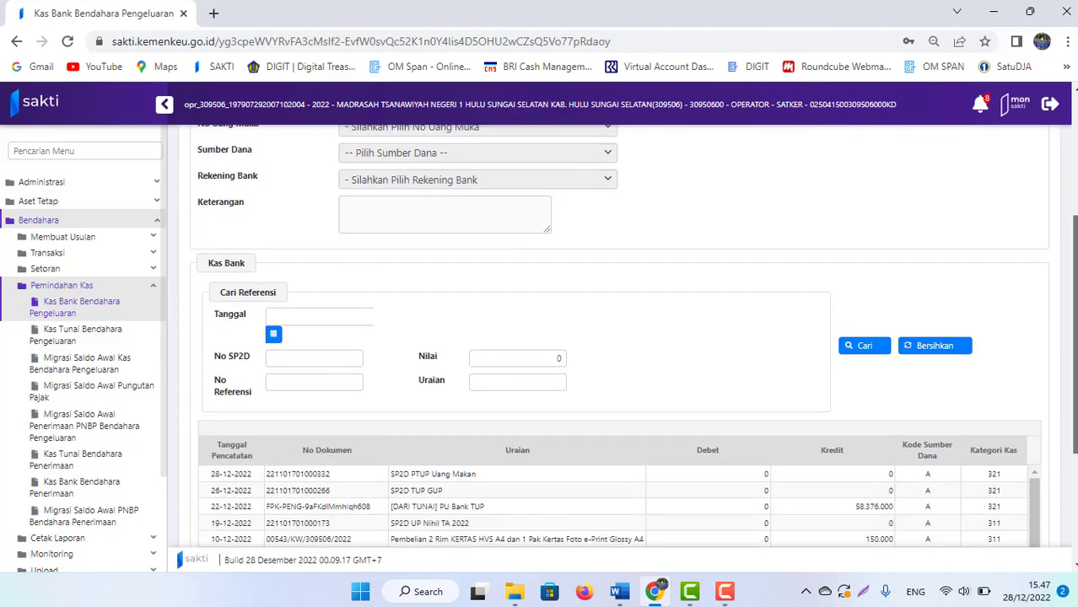
scroll(618, 338, down, 2)
scroll(618, 337, up, 5)
scroll(618, 337, down, 5)
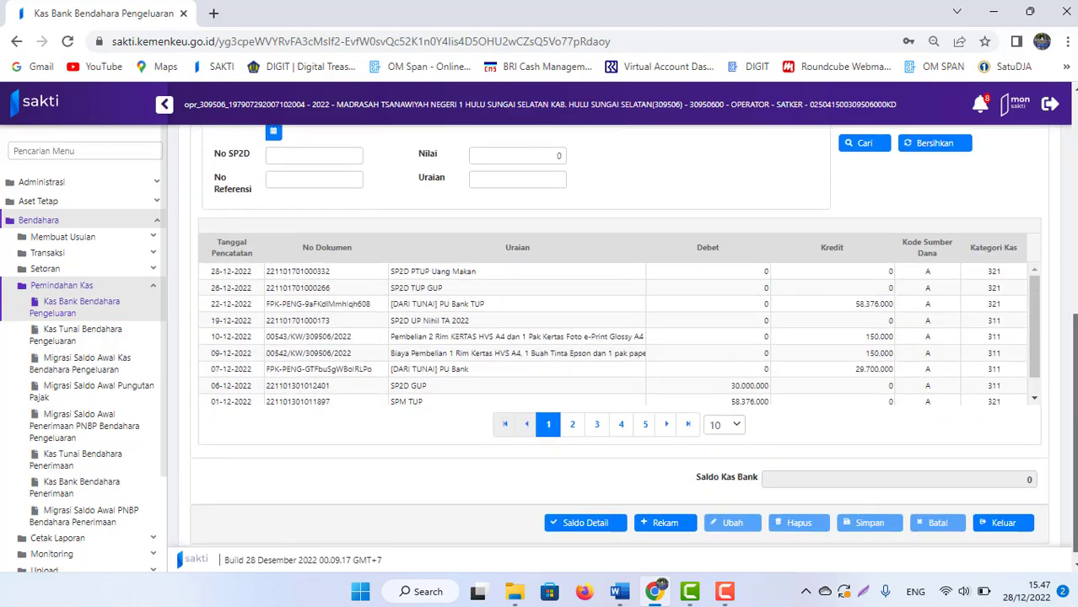
Start a new bank cash entry with activity Terima SP2D and cash category UP-KP/GUP-KP, and cancel it
click(665, 524)
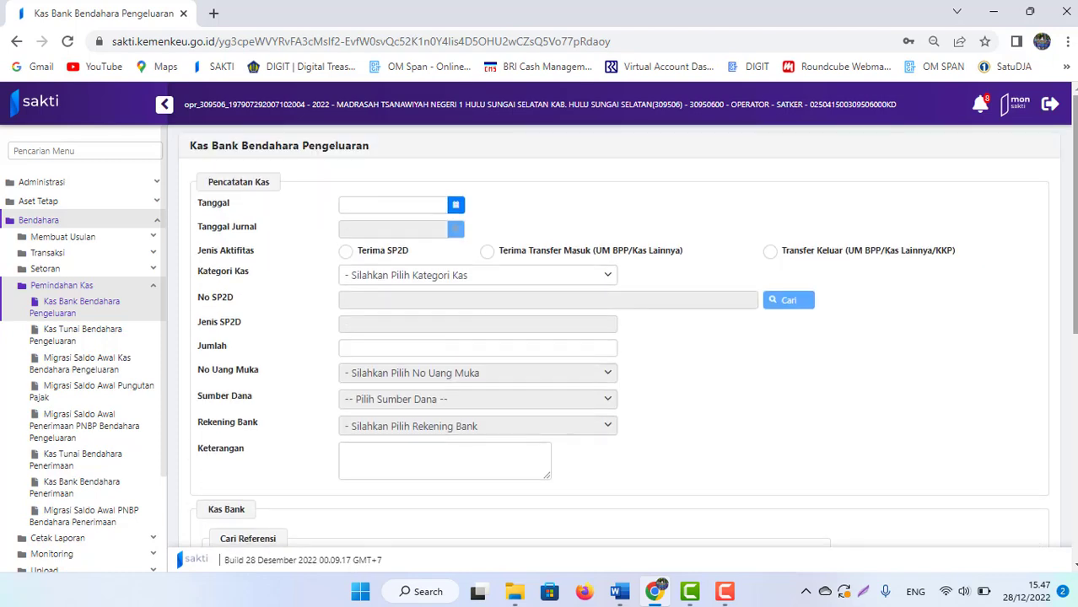
click(346, 253)
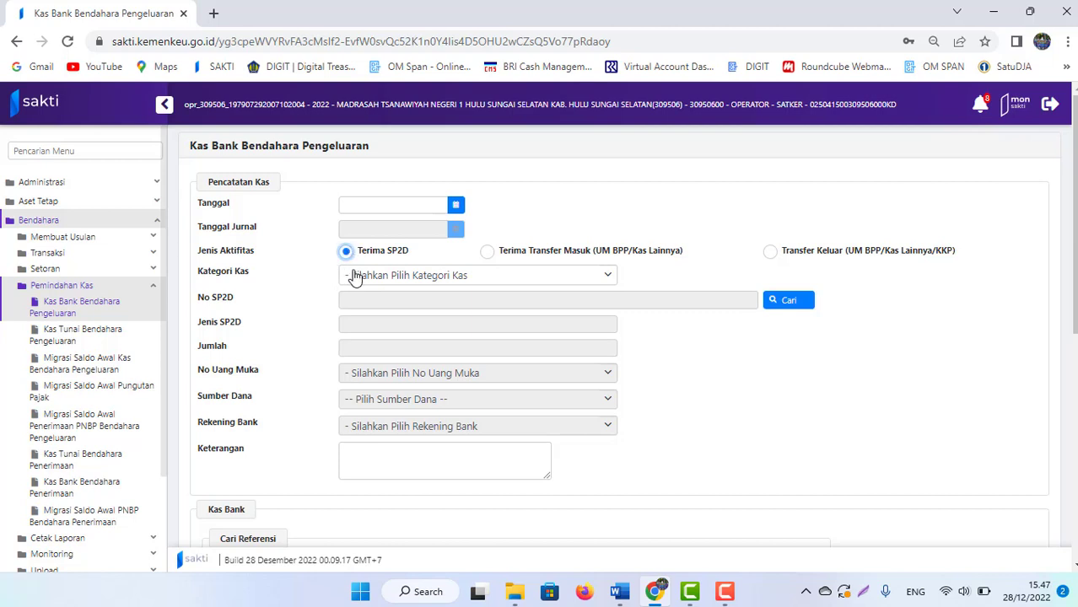
click(403, 280)
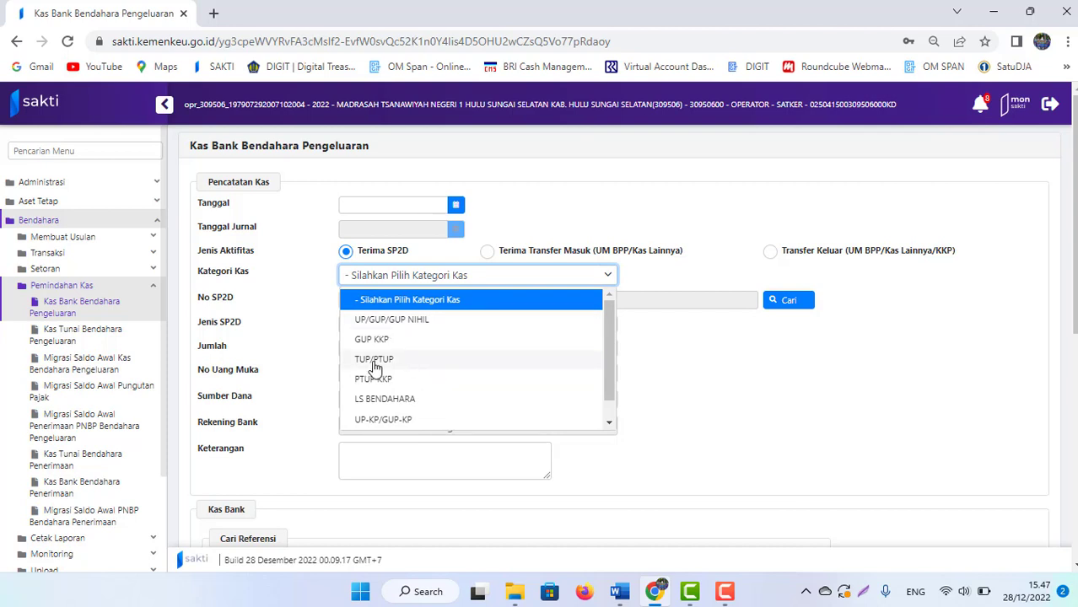
click(387, 424)
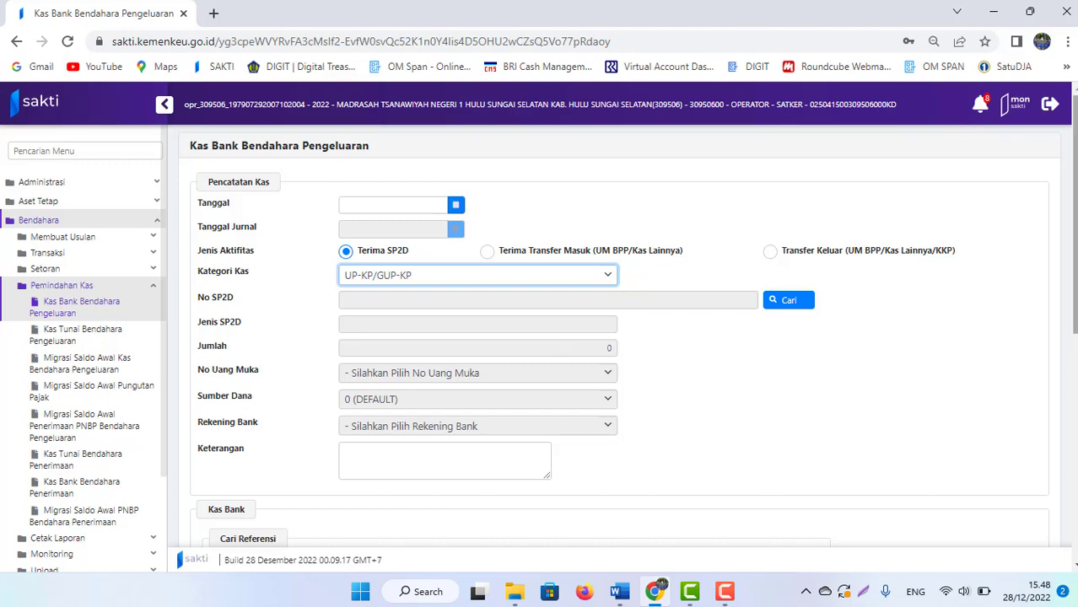
scroll(1074, 253, down, 3)
scroll(1074, 337, down, 2)
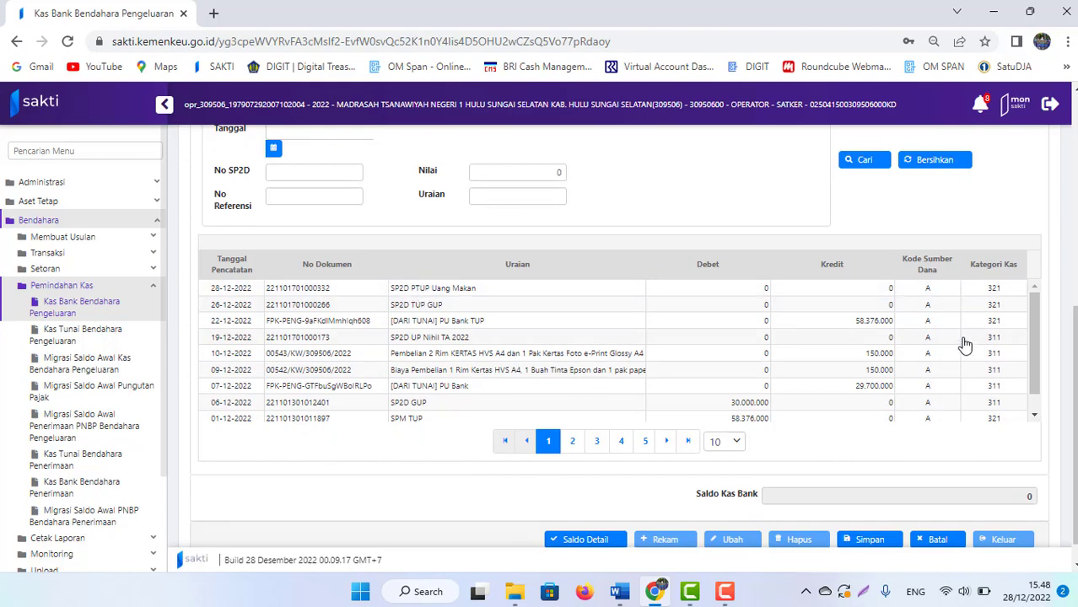
click(931, 538)
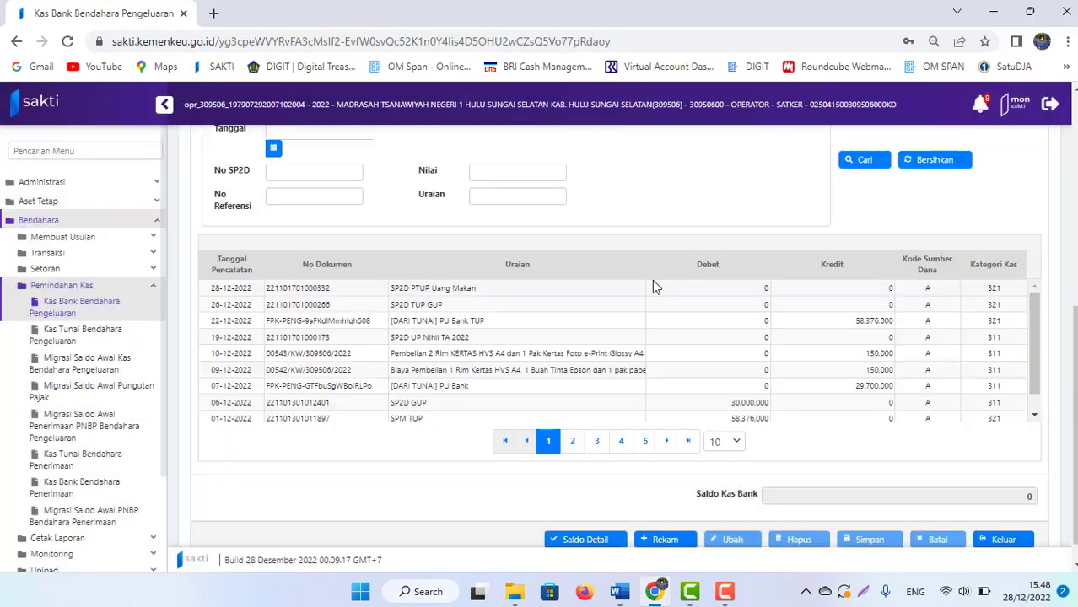
Switch to the Word guide and read item 3 on recording deposits of leftover UP/TUP funds
click(619, 591)
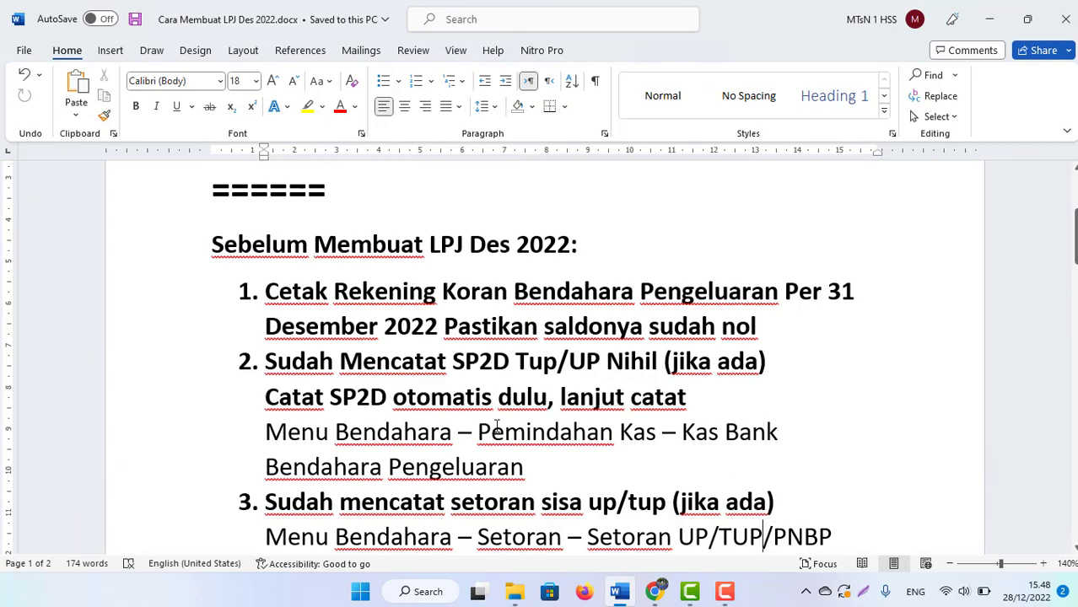
key(Down)
key(Down)
key(Down)
key(Down)
key(Down)
key(Down)
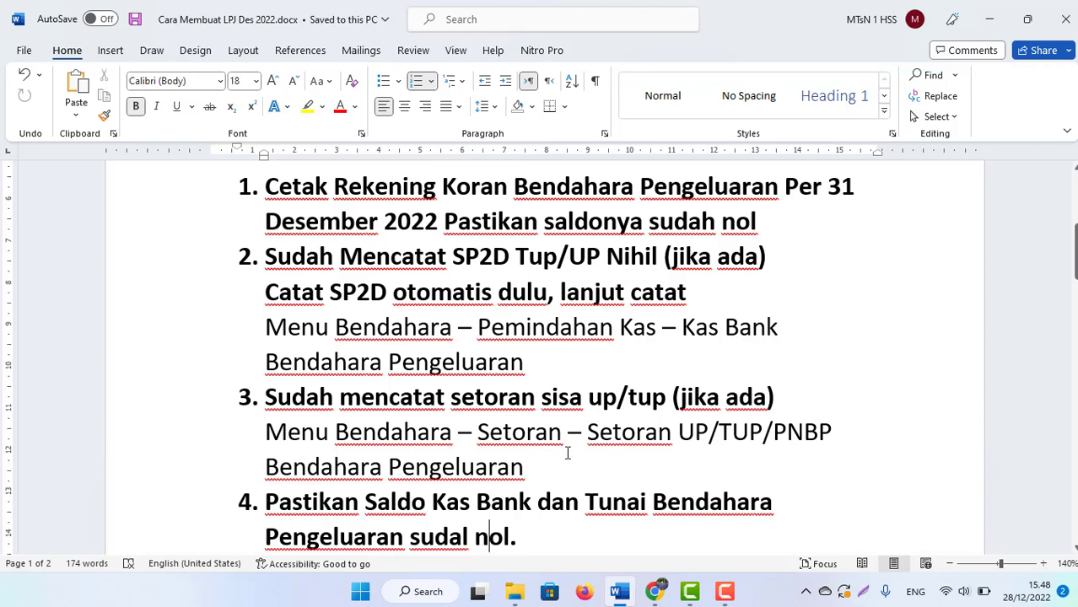
drag(672, 402, 774, 398)
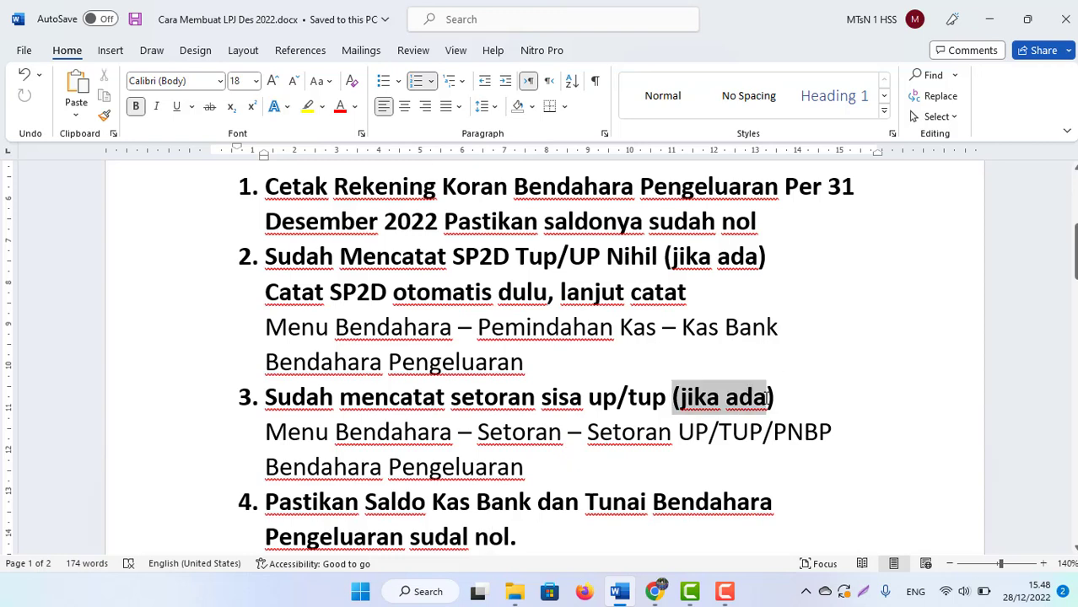
click(634, 434)
click(626, 456)
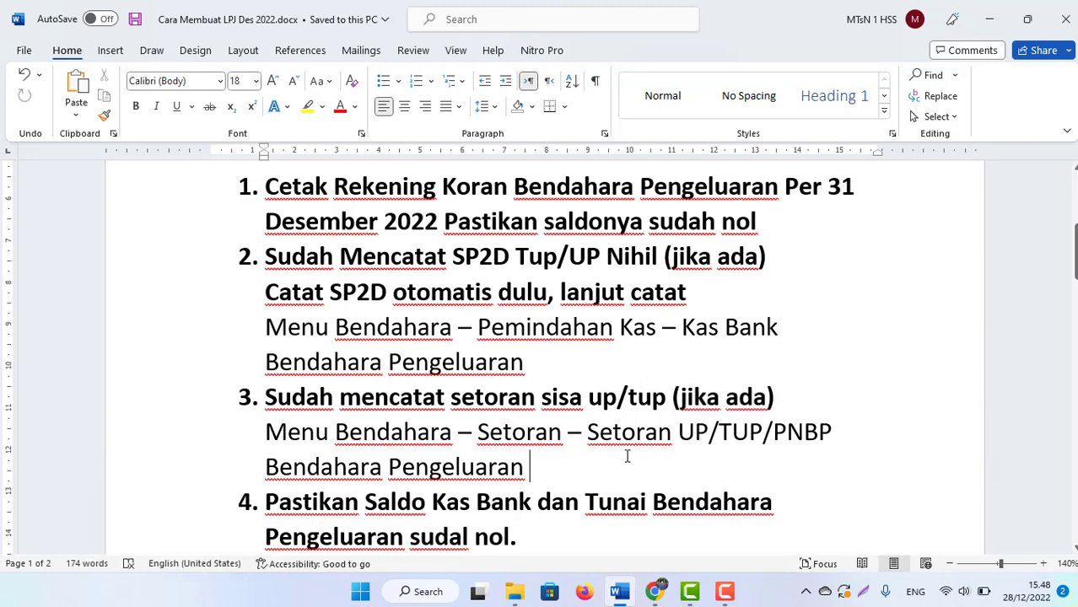
Read item 4 of the guide on checking the expenditure treasurer's bank and cash balances
text(Menu Bendahara – Pemindahan Kas –Kas Bendahara Pengeluaran/Kas Tunai)
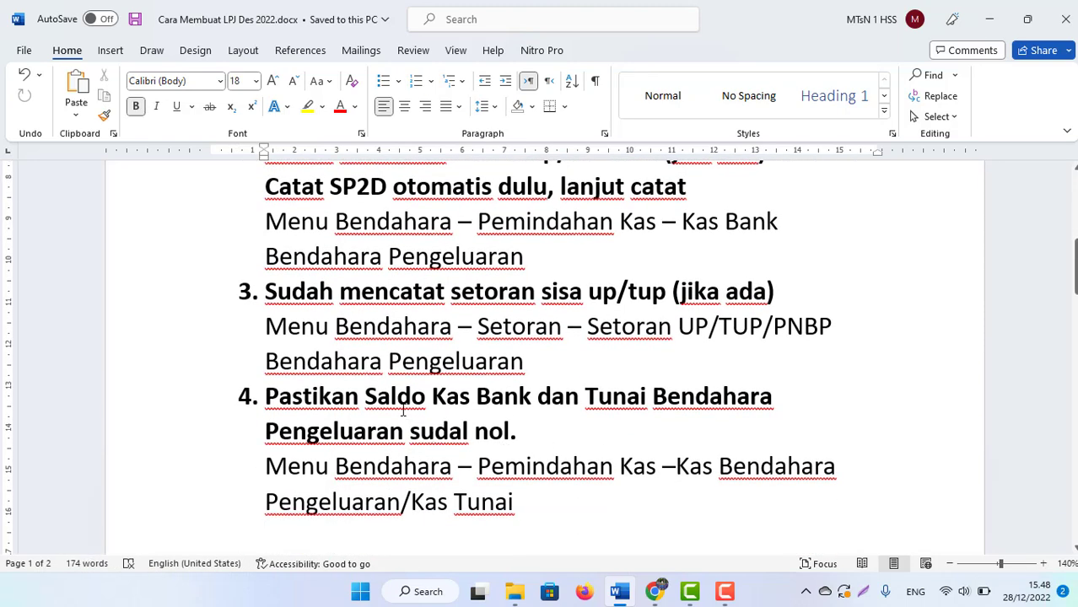
click(520, 431)
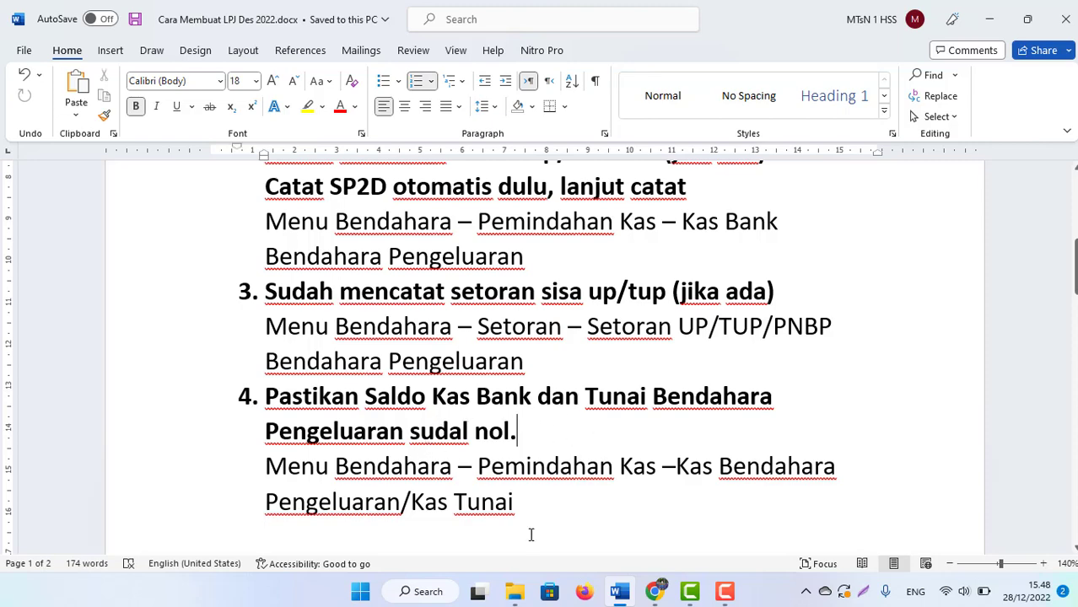
click(526, 534)
scroll(526, 526, down, 1)
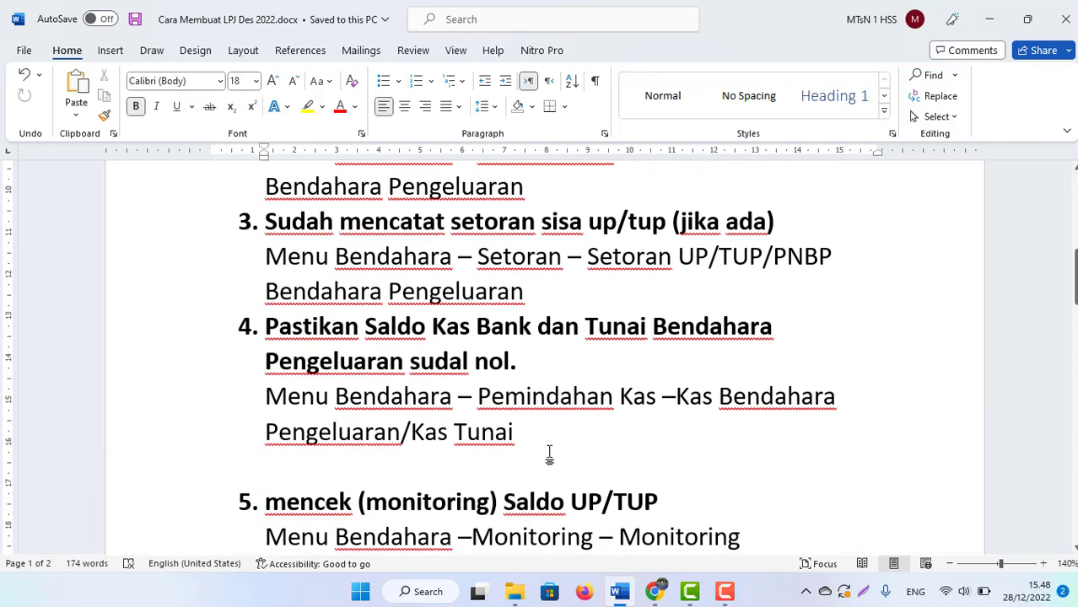
Switch to SAKTI and check the expenditure treasurer's balances on the Kas Bank and Kas Tunai pages
key(alt+Tab)
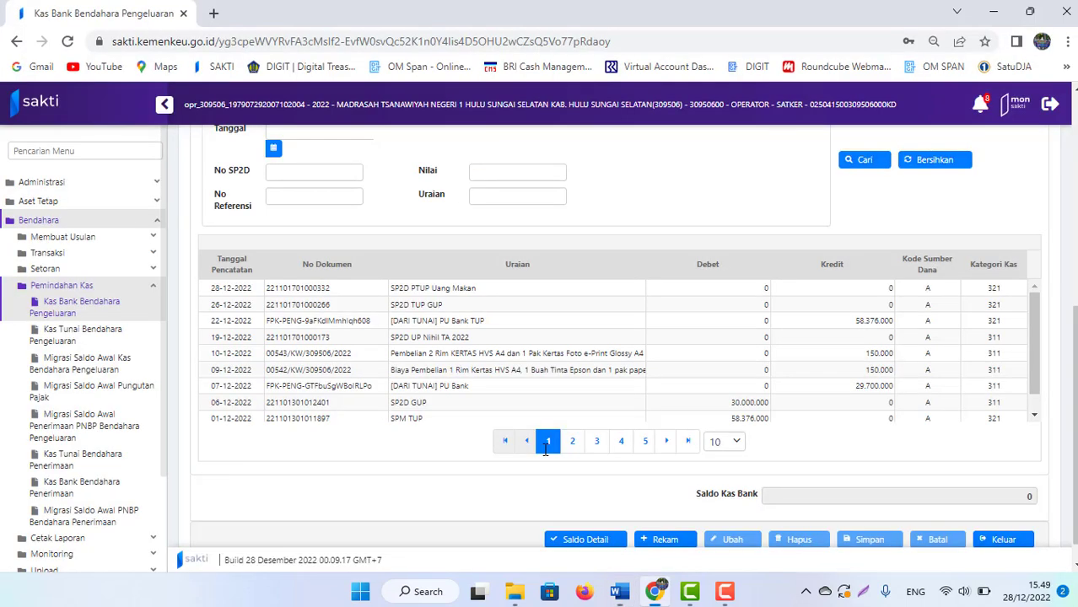
click(56, 287)
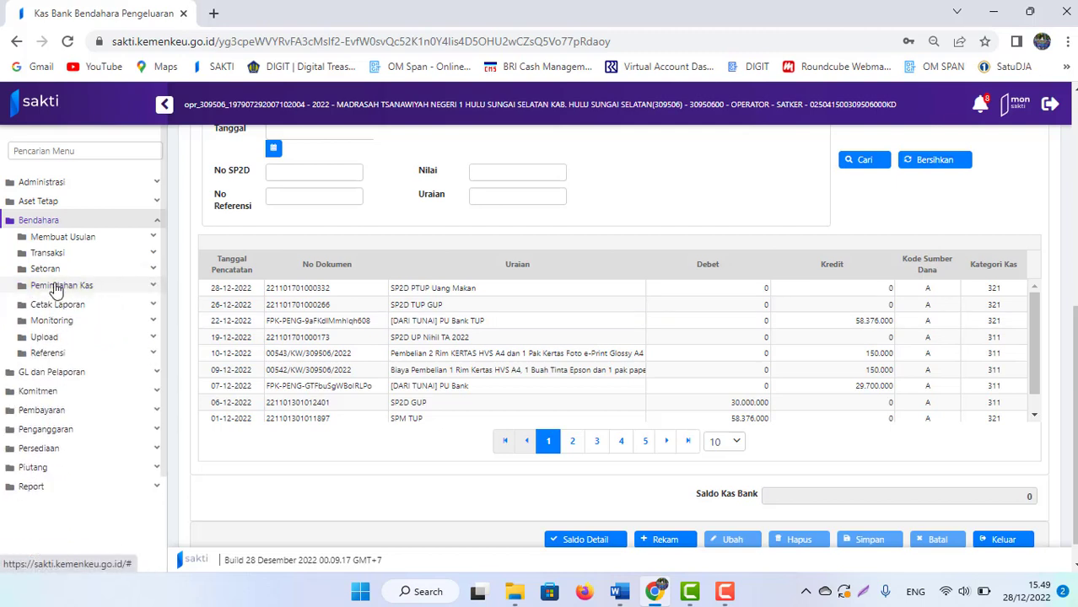
click(56, 287)
click(76, 310)
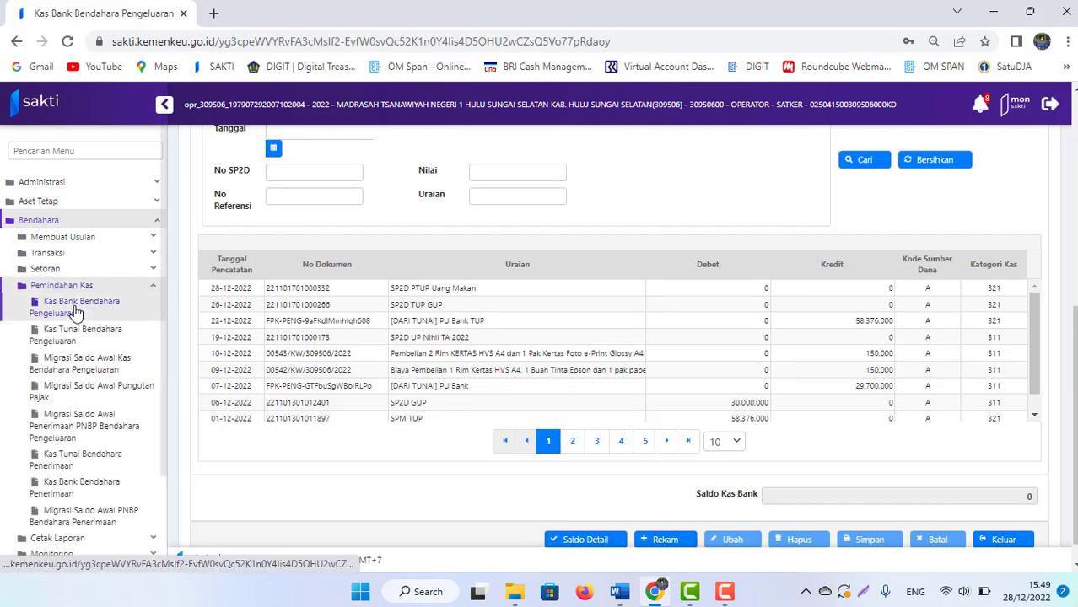
scroll(1020, 495, down, 1)
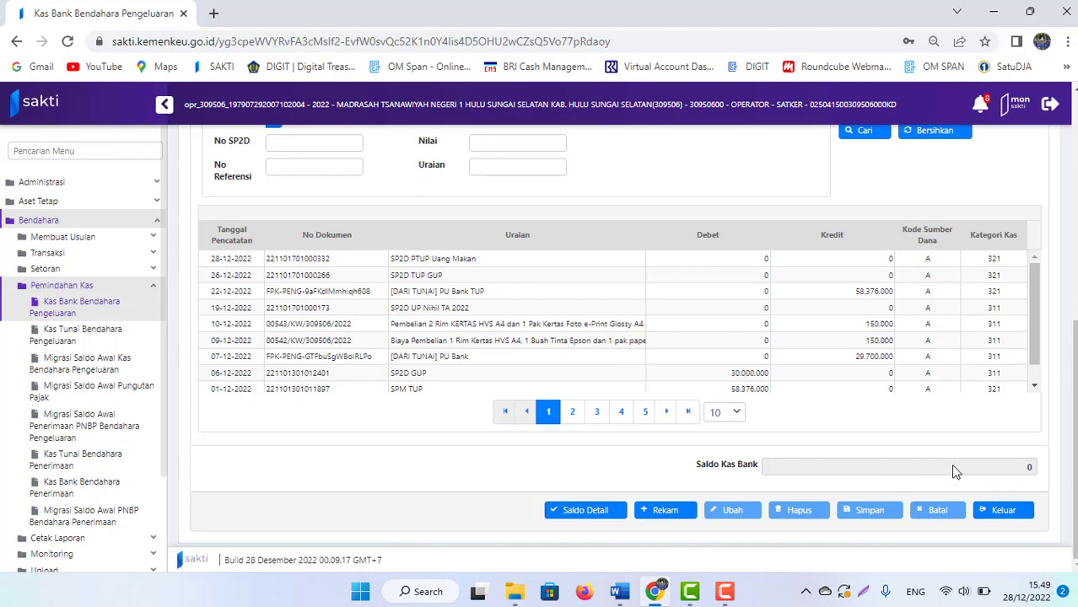
click(77, 344)
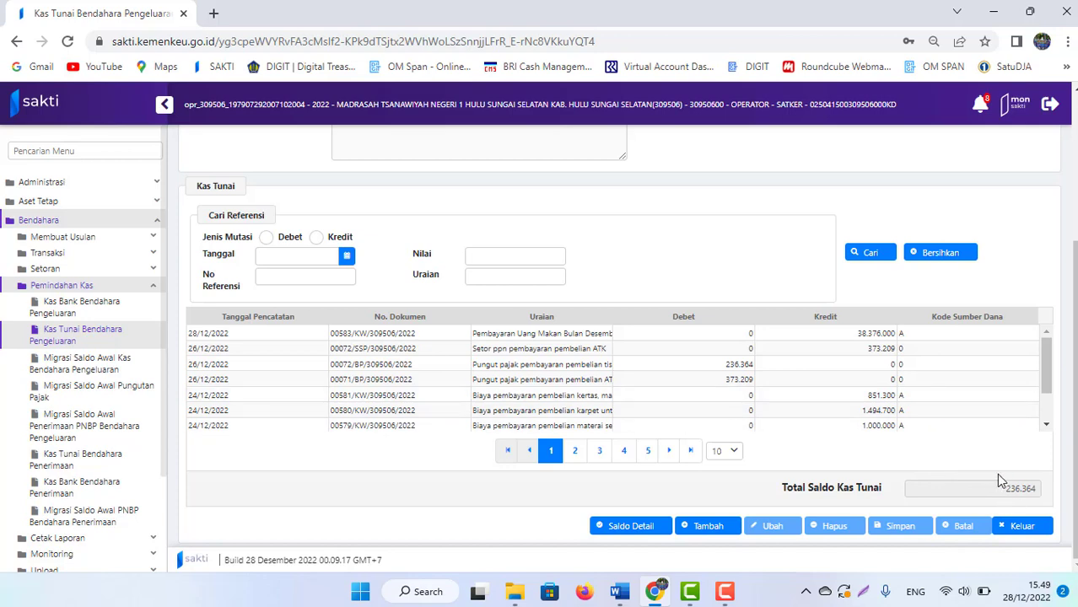
Return to the Word guide and read item 5 on monitoring the UP/TUP balance
key(alt+Tab)
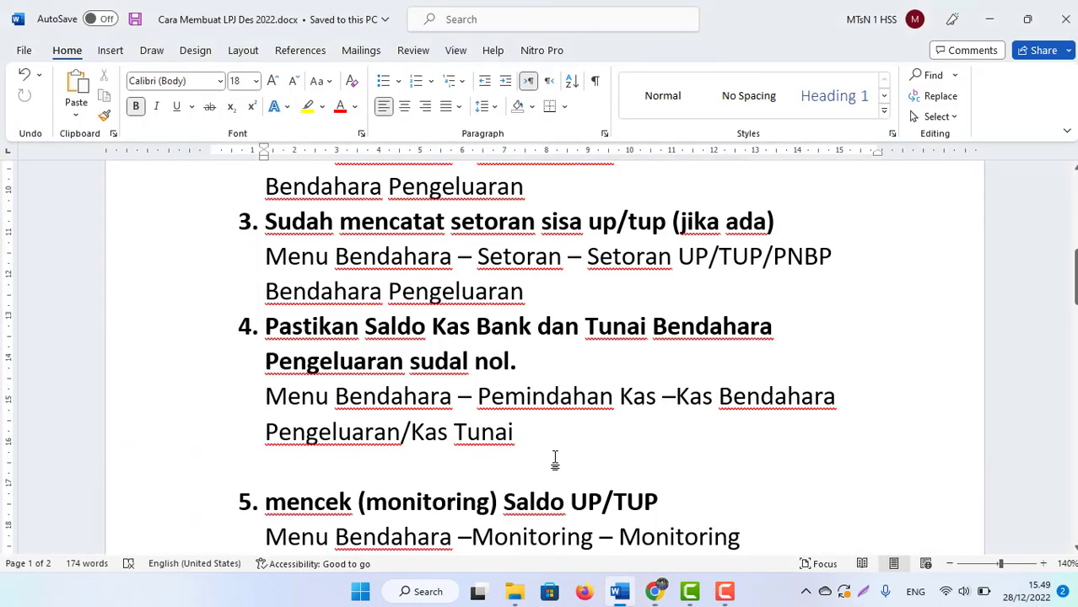
key(Down)
key(Down)
key(Down)
key(Down)
key(Down)
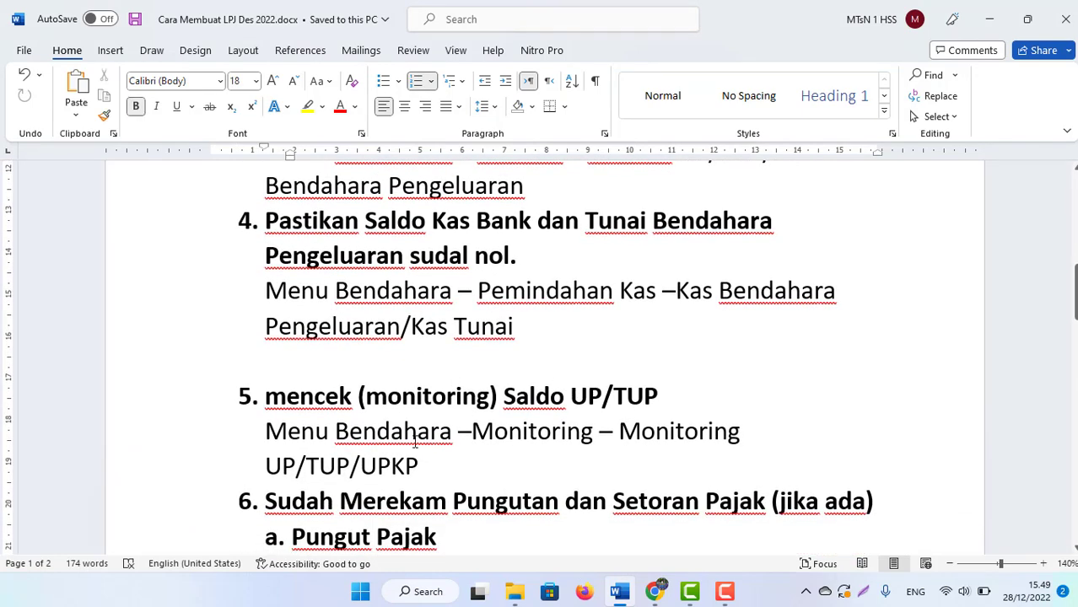
click(290, 434)
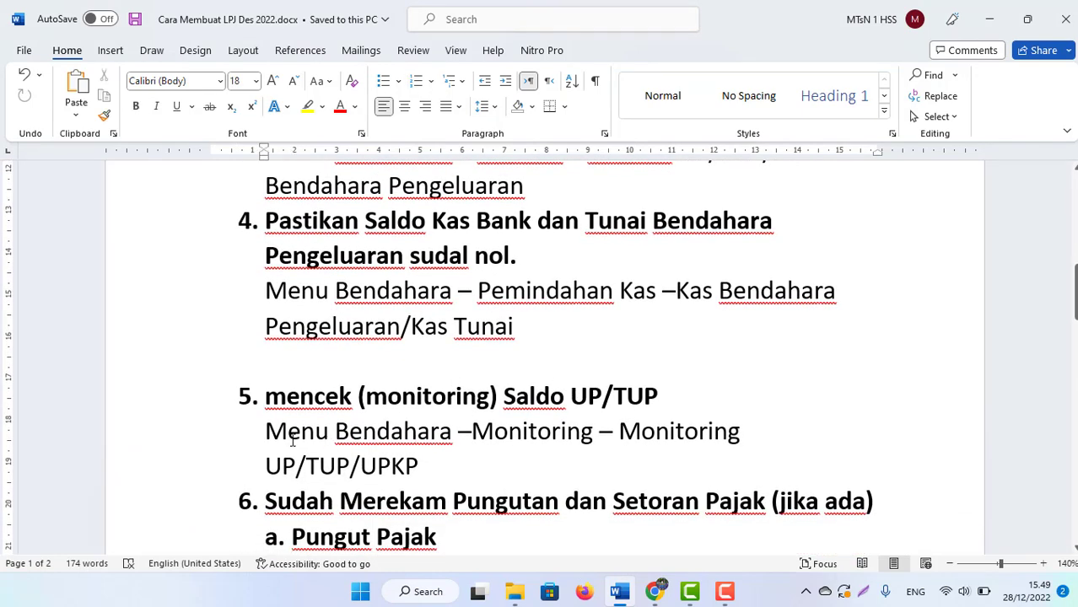
Switch to SAKTI and open the treasurer's Monitoring UP/TUP/UPKP page
key(alt+Tab)
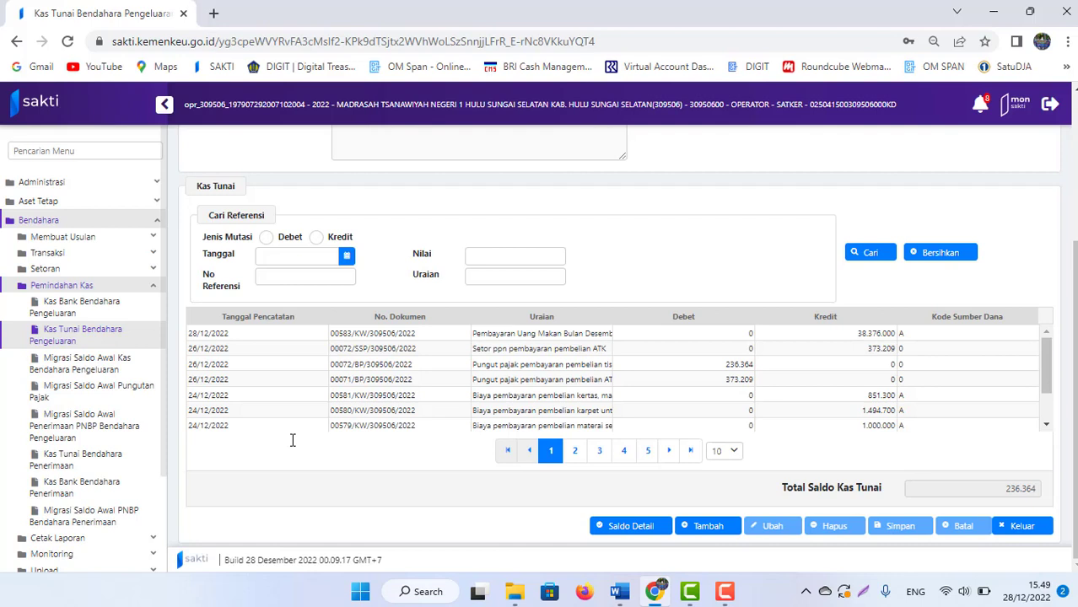
click(39, 223)
click(38, 225)
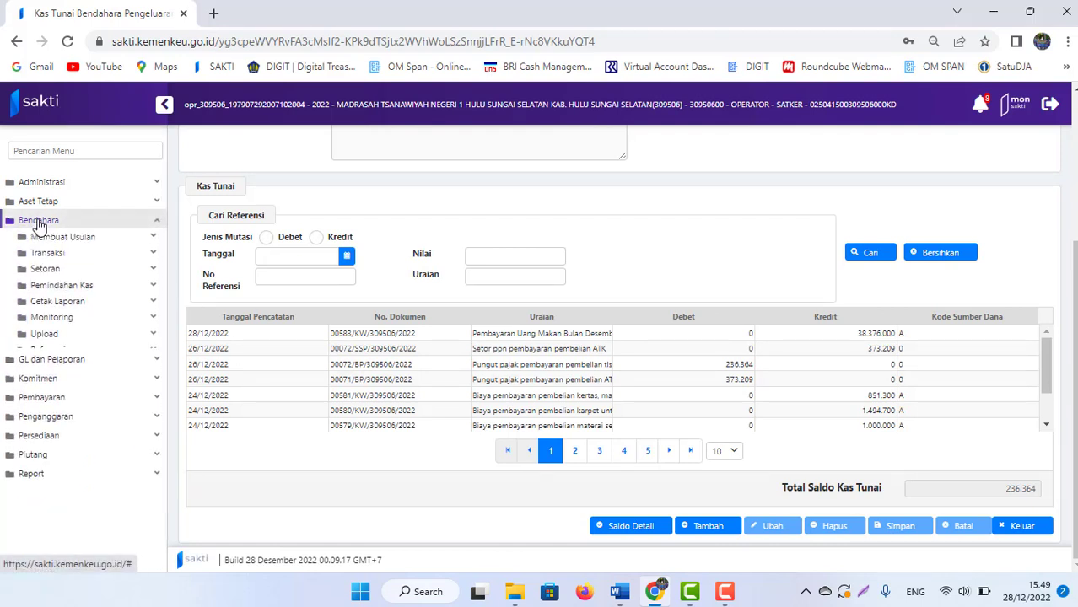
click(62, 319)
click(83, 339)
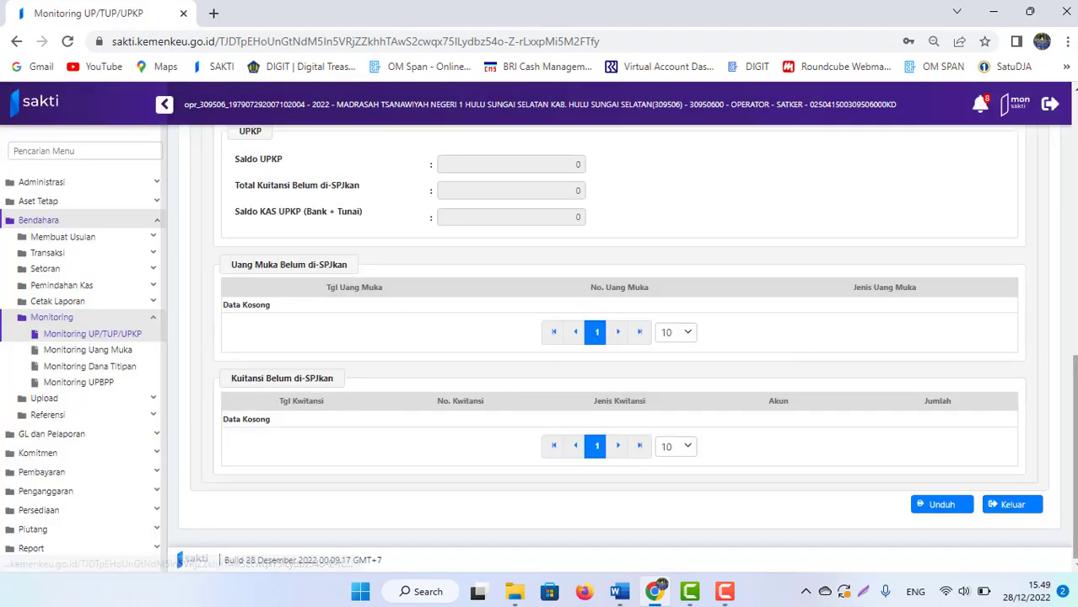
Choose DIPA-025.04.2.309506/2022 as the DIPA number for the UP/TUP/UPKP monitoring
scroll(209, 330, up, 7)
scroll(633, 338, up, 1)
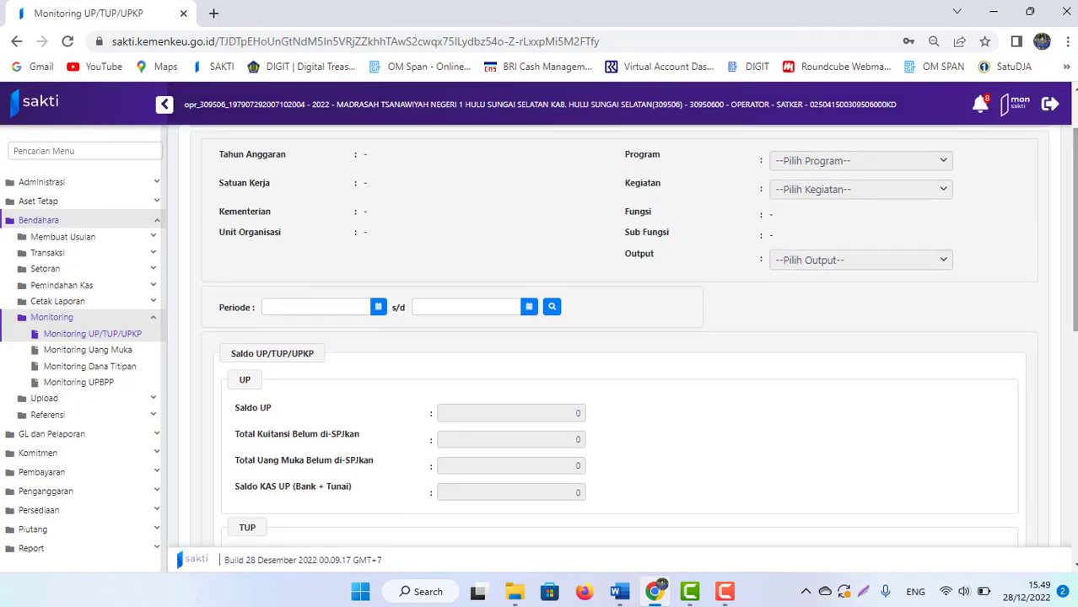
scroll(590, 337, up, 1)
click(443, 194)
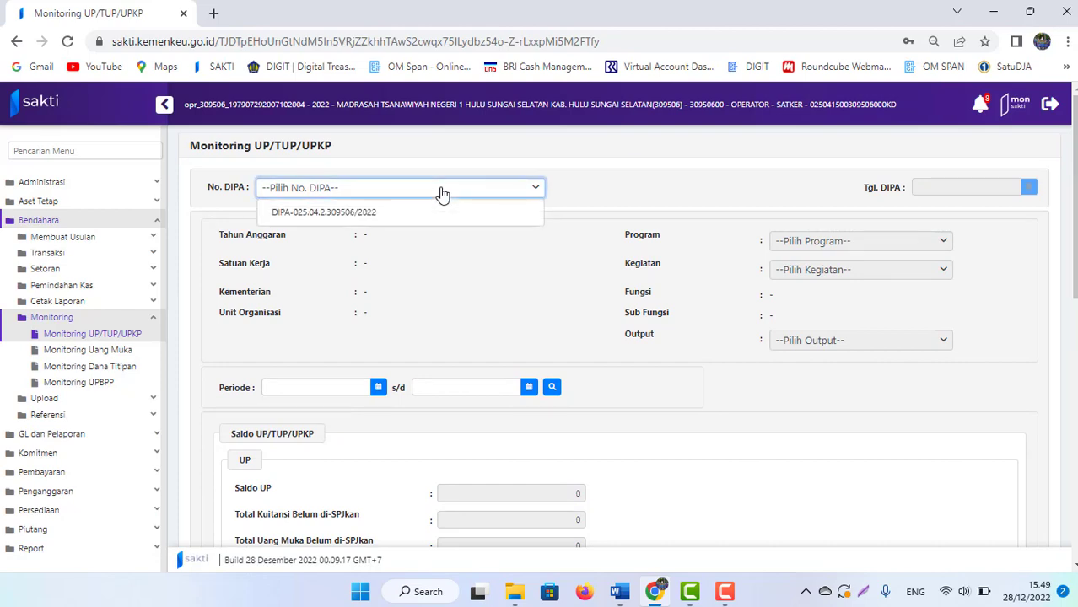
click(360, 213)
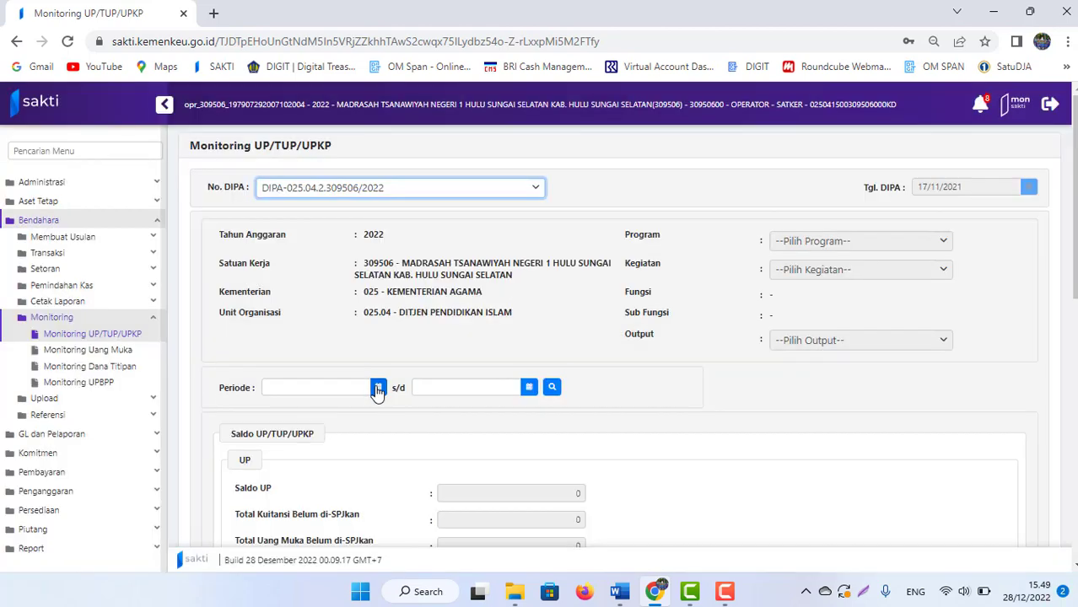
Set the start date of the monitoring period to 01/01/2022
click(378, 387)
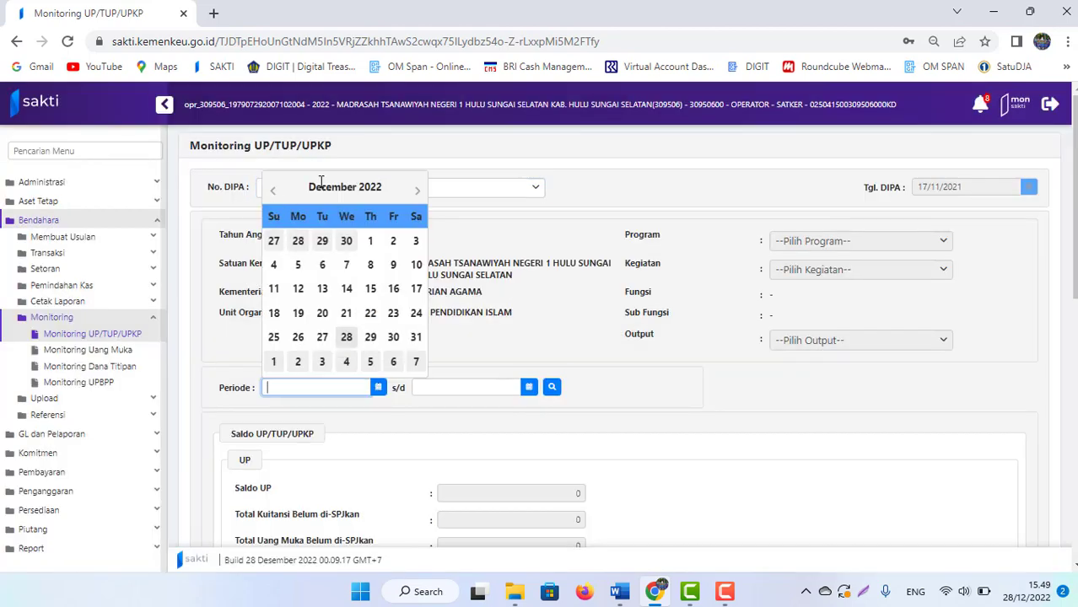
click(274, 192)
click(274, 192)
click(274, 192)
click(274, 192)
click(274, 192)
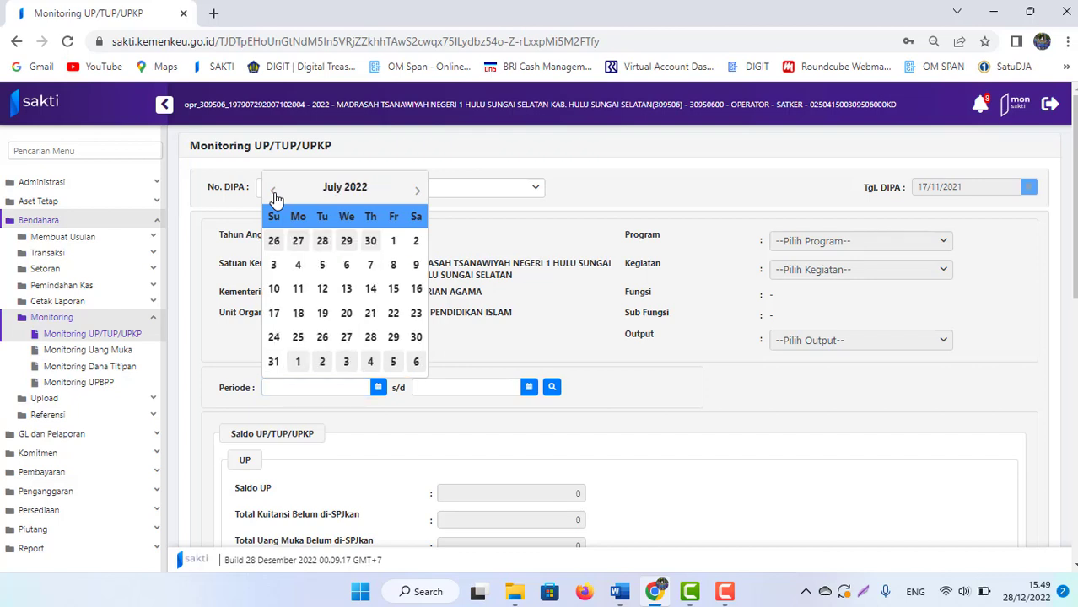
click(273, 192)
click(273, 192)
click(273, 192)
click(273, 192)
click(274, 192)
click(274, 192)
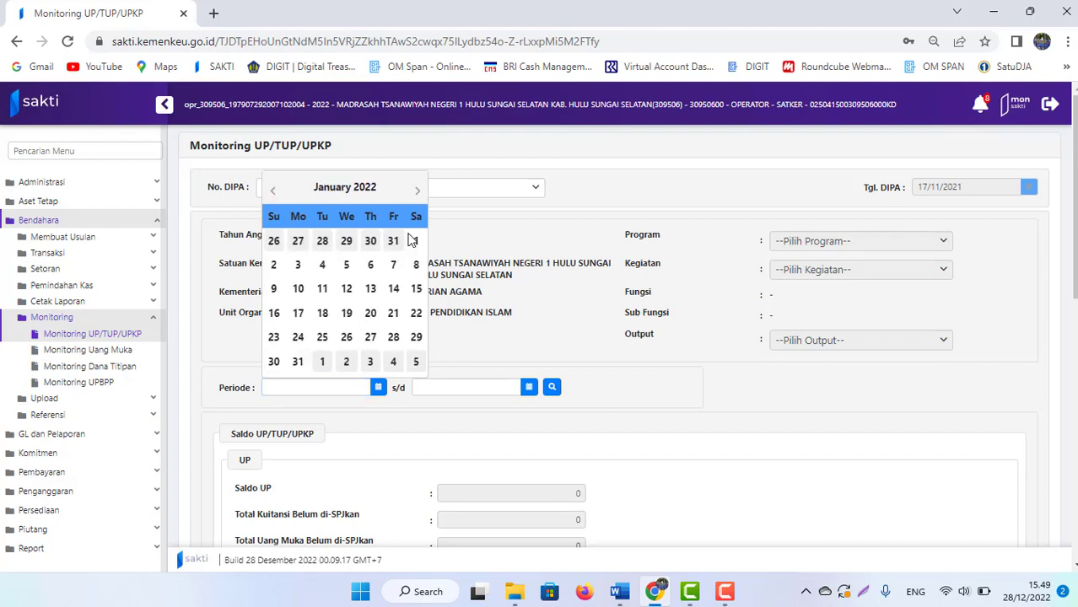
click(415, 242)
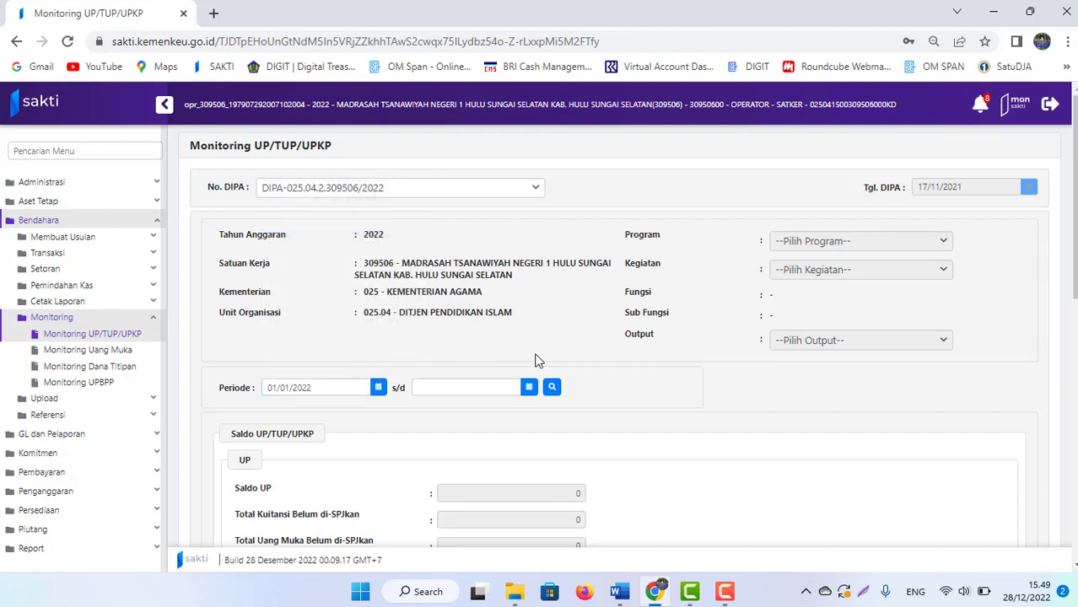
Set the end date of the monitoring period to 28/12/2022 and run the balance search
click(530, 390)
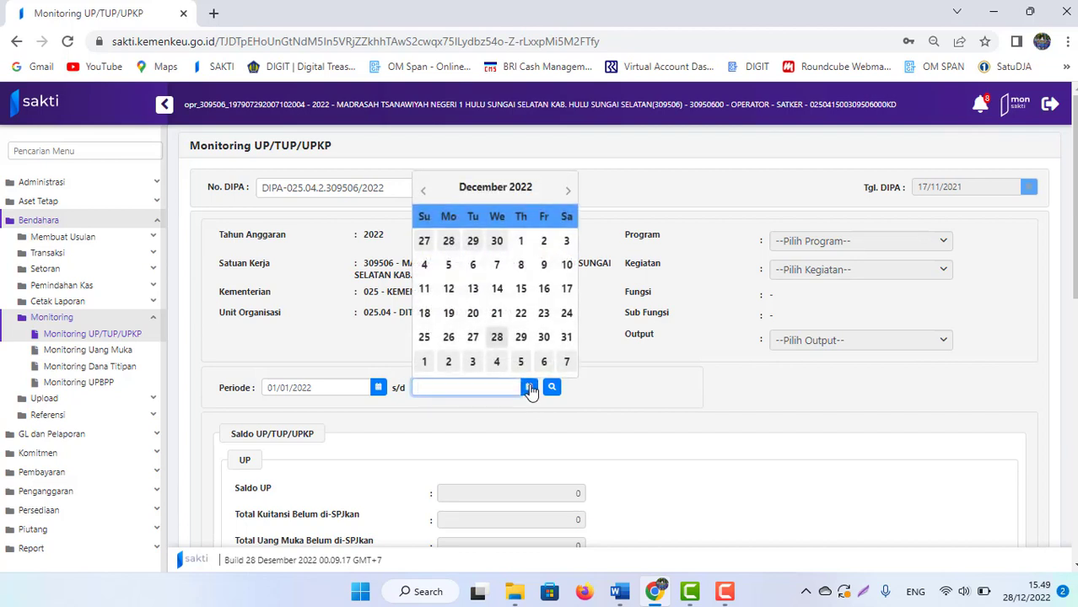
click(497, 339)
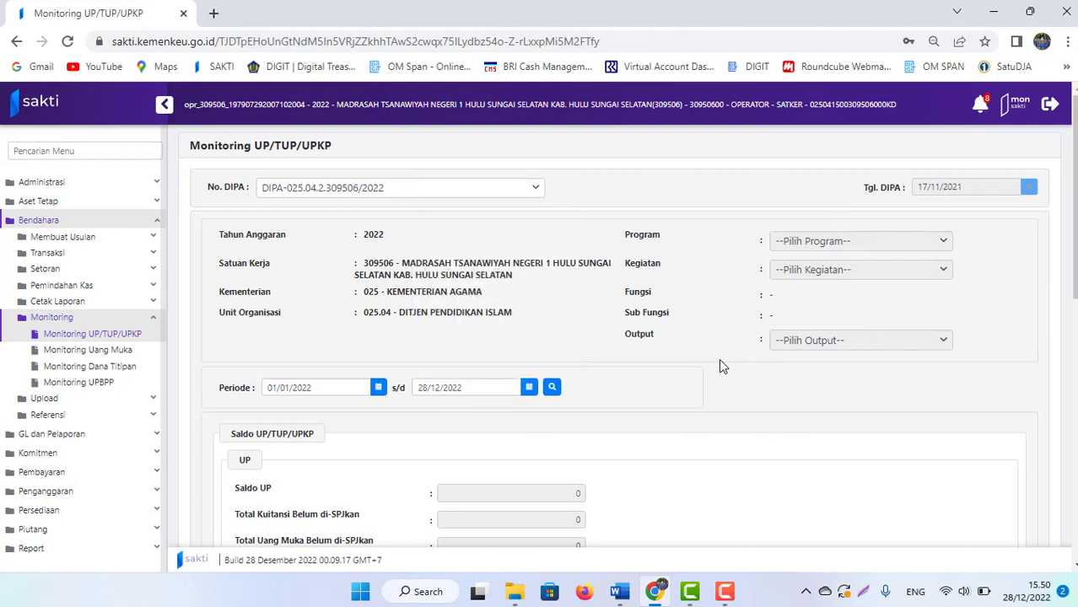
click(552, 389)
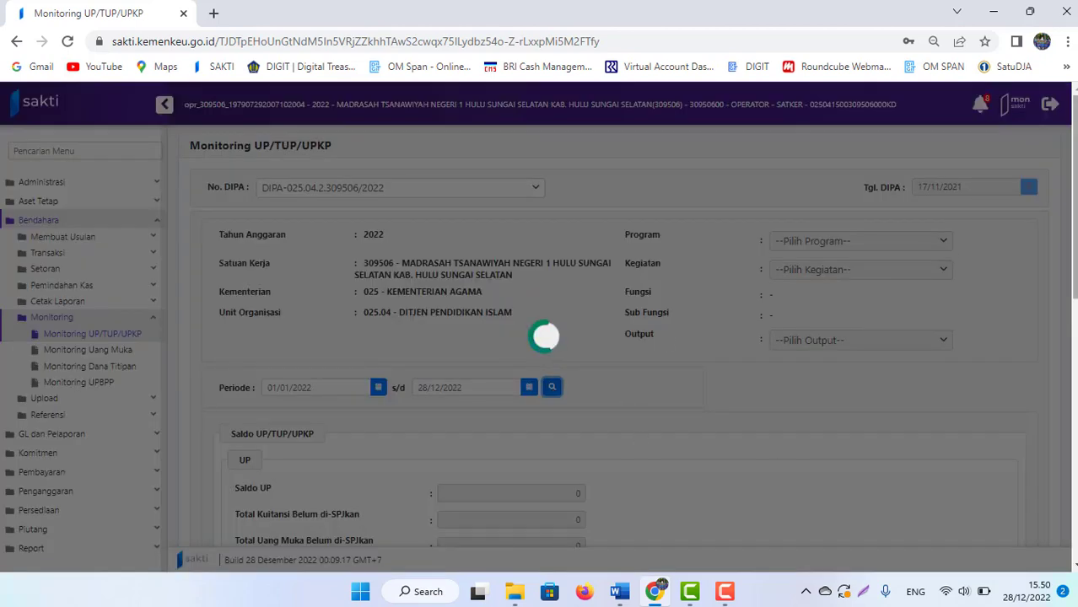
Review the UP, TUP and UPKP balances and the receipts and advances not yet accounted for
scroll(615, 337, down, 10)
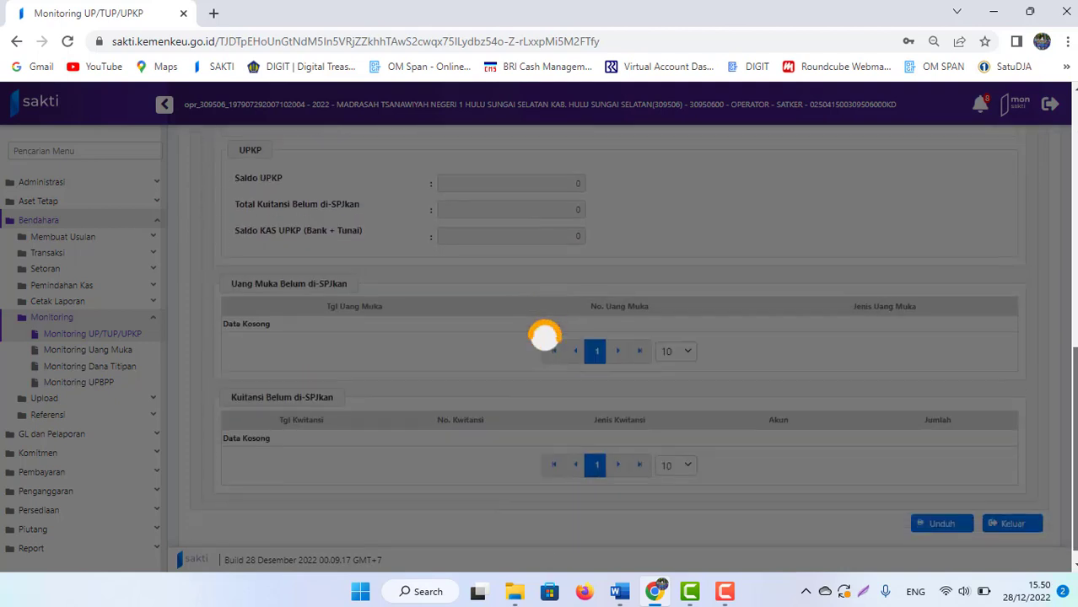
scroll(544, 335, up, 6)
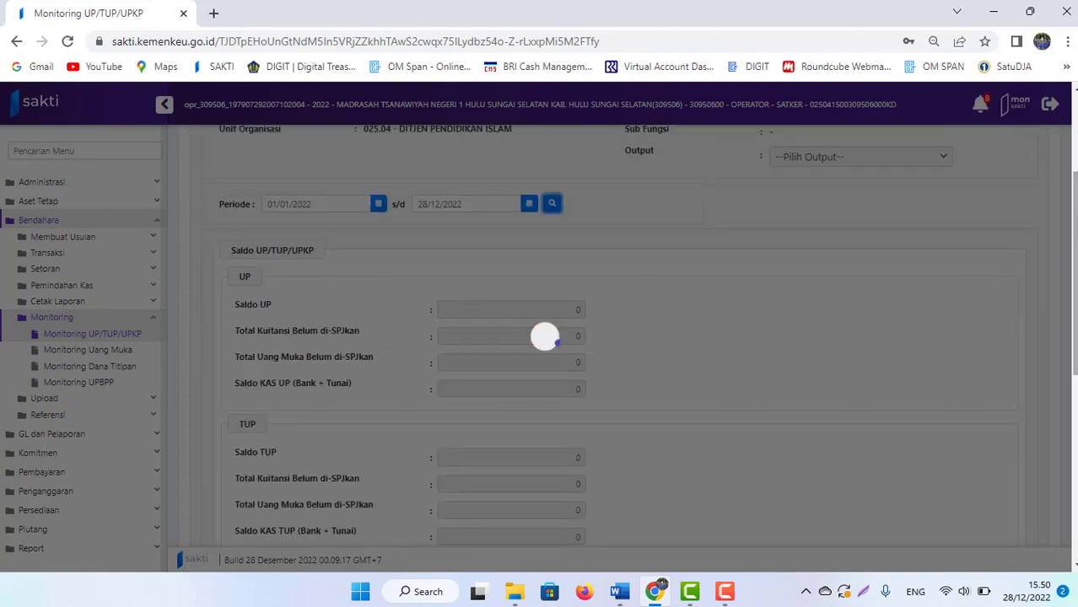
scroll(544, 336, down, 2)
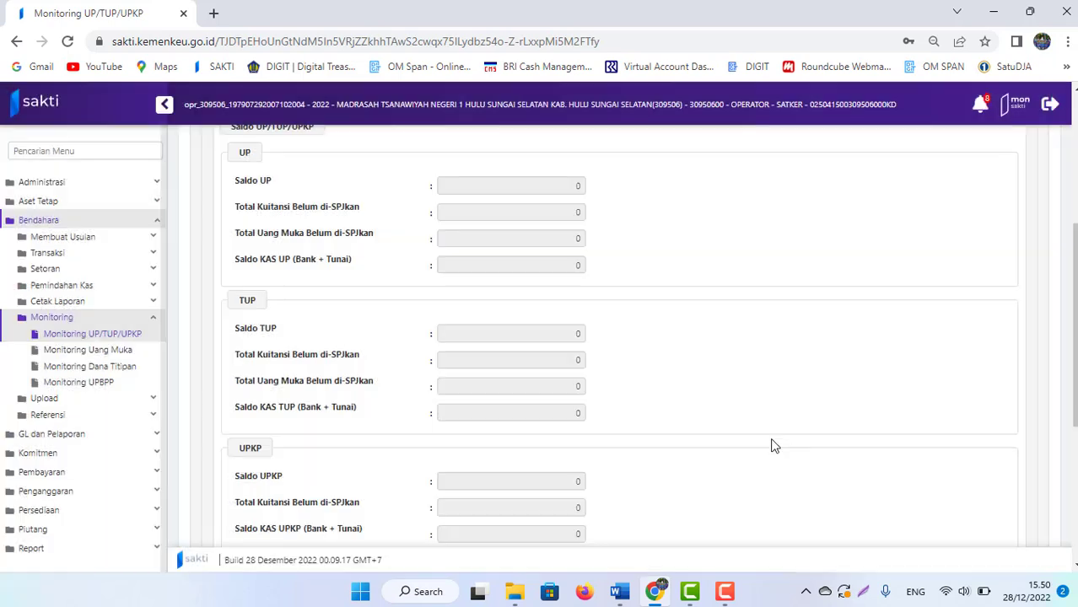
scroll(758, 396, up, 1)
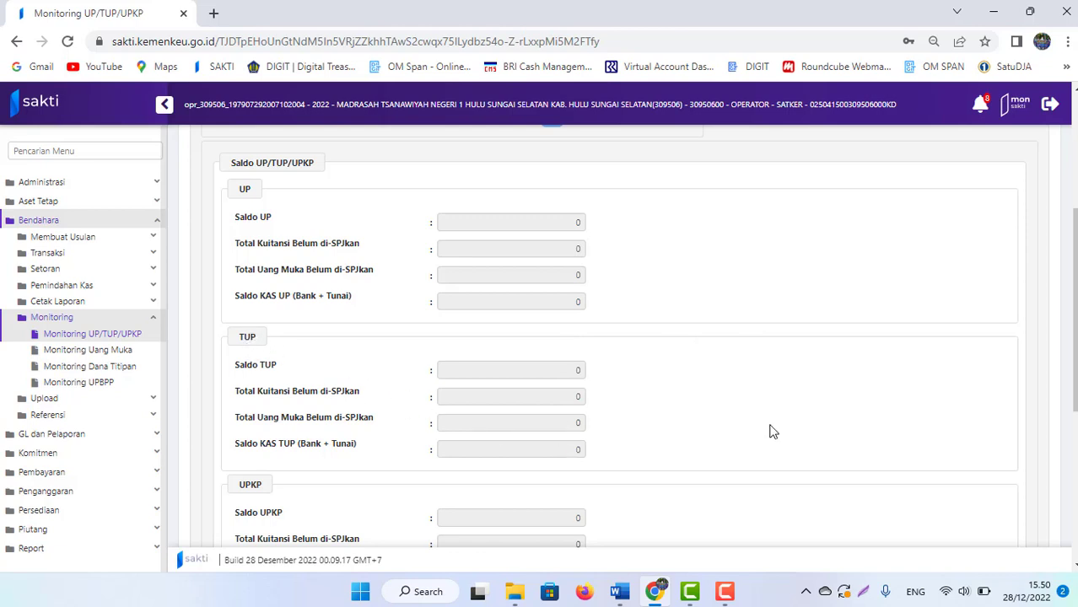
scroll(640, 338, down, 3)
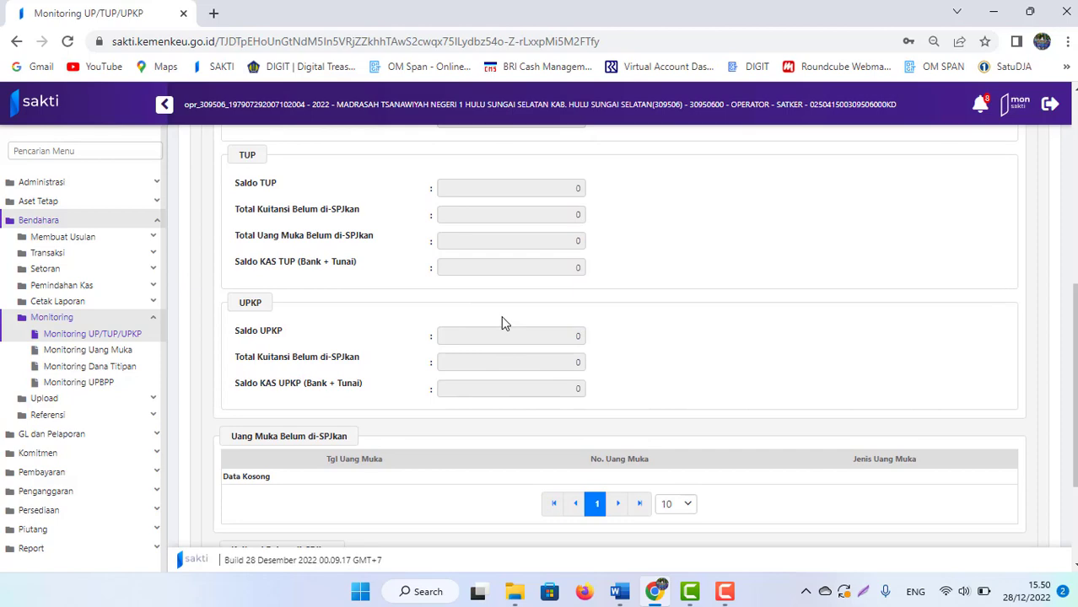
Return to the Word guide and read item 6 on recording tax collections and tax deposits
click(620, 591)
key(Down)
key(Down)
key(Down)
key(Down)
key(Down)
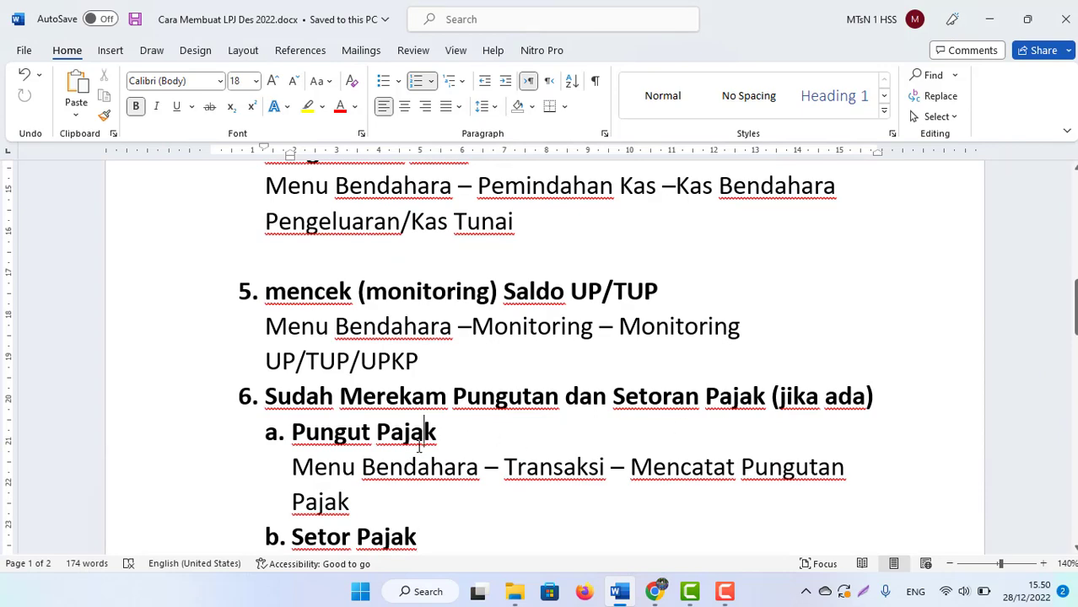
key(Down)
key(Down)
key(Down)
key(Down)
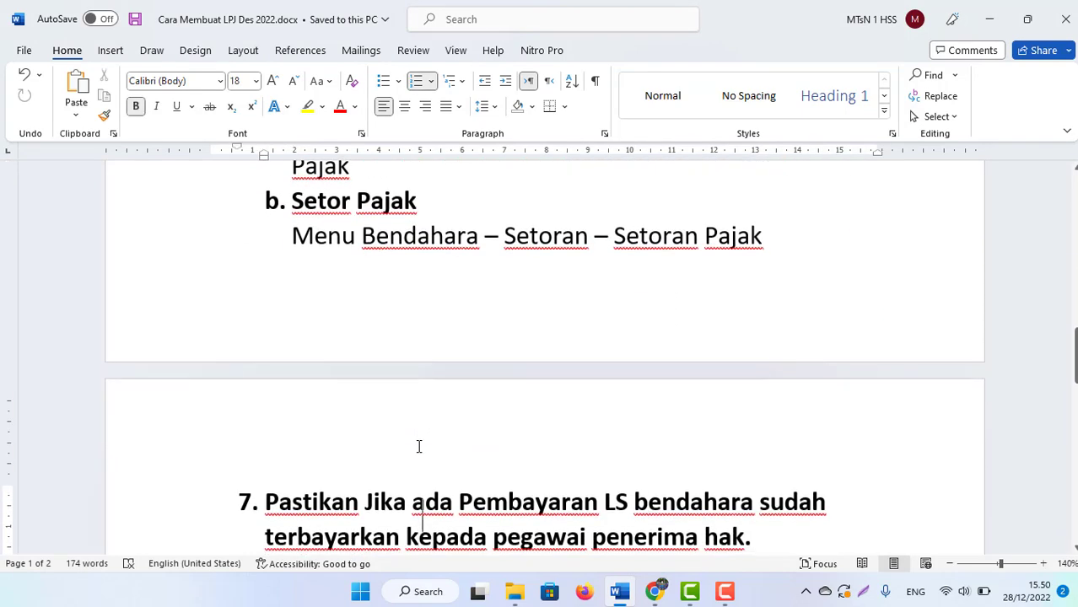
scroll(418, 446, up, 3)
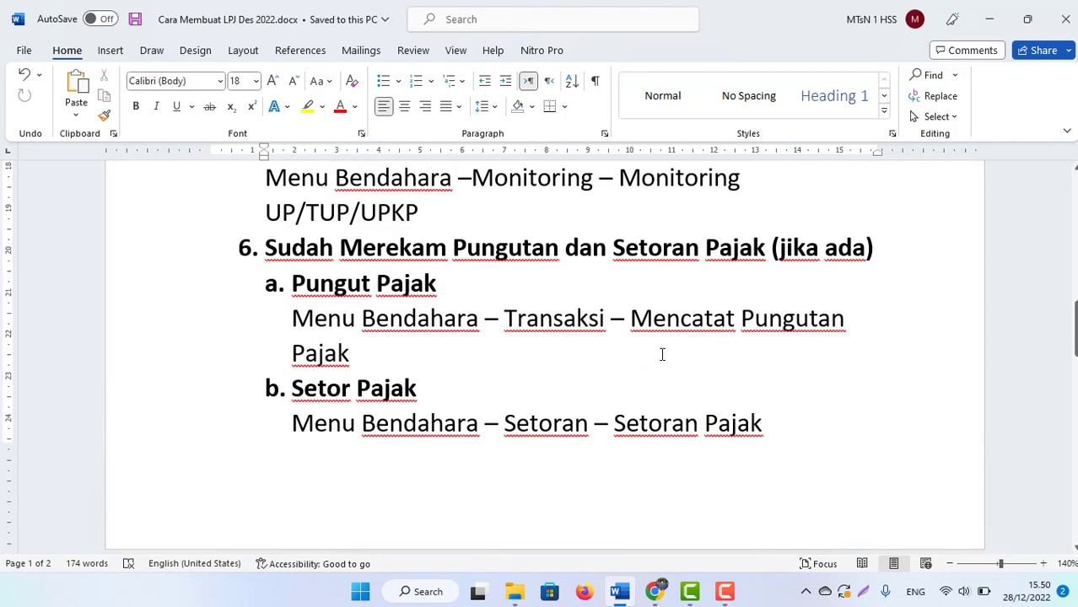
Switch to SAKTI, locate the Mencatat Pungutan Pajak entry and open the Setoran Pajak page
key(alt+Tab)
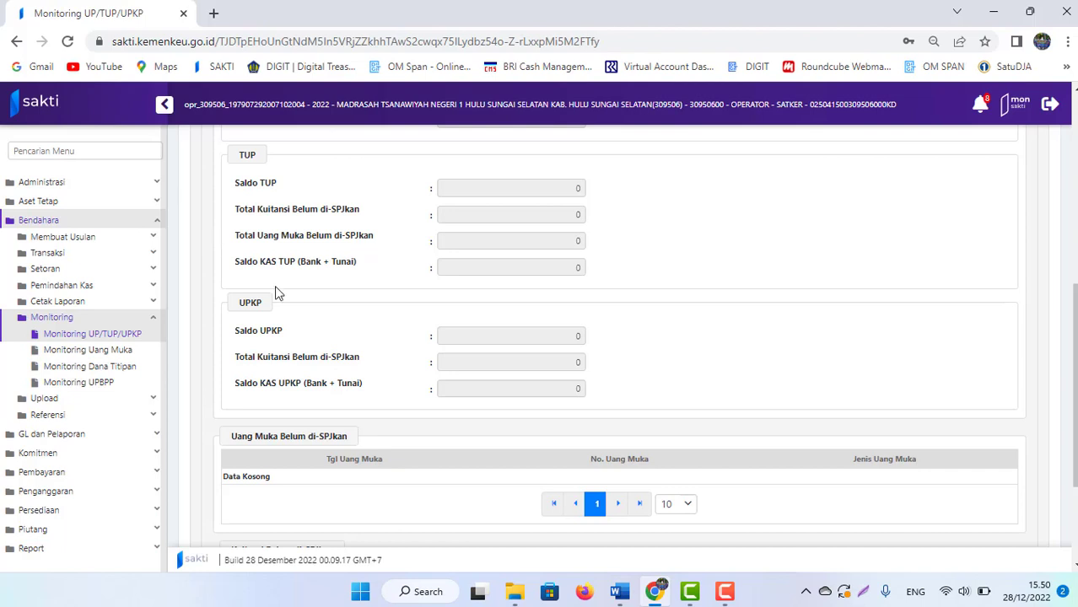
click(48, 255)
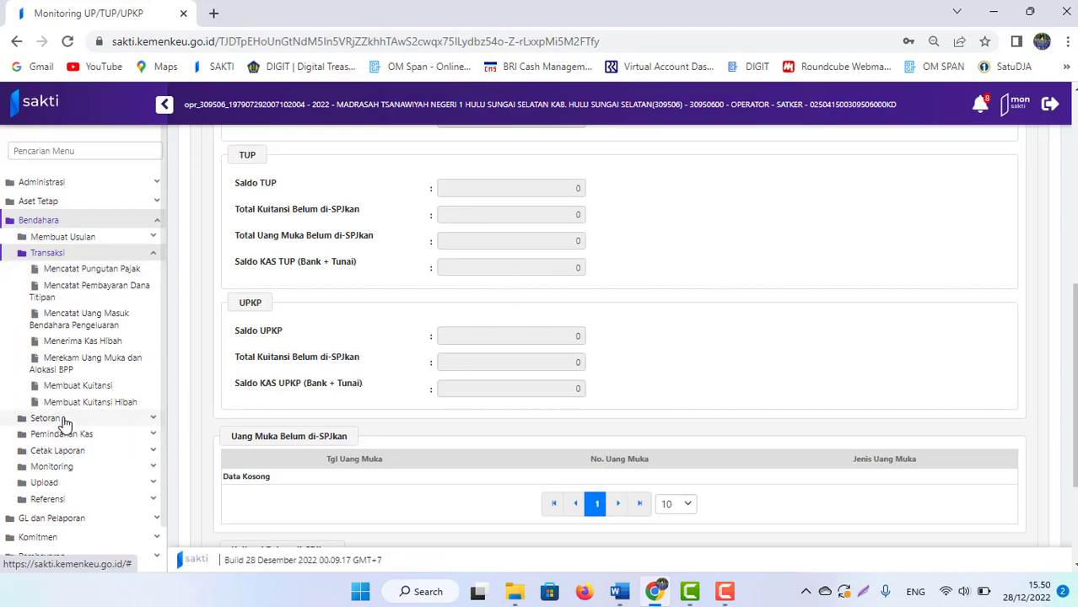
click(66, 420)
click(94, 289)
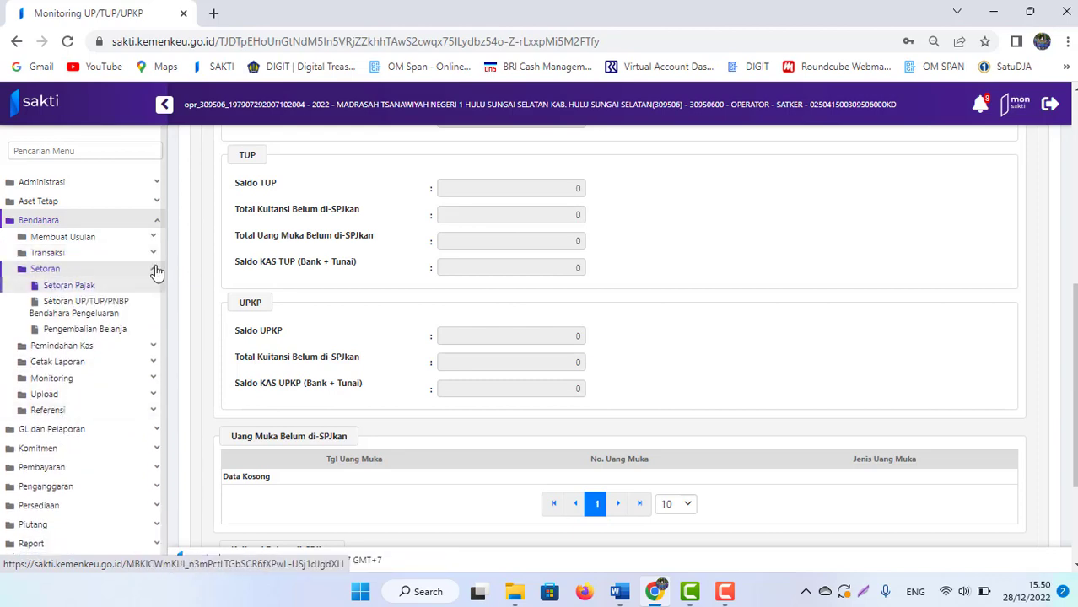
Switch back to the Word guide and read item 7 on paying out treasurer LS funds to the entitled employees
key(alt+Tab)
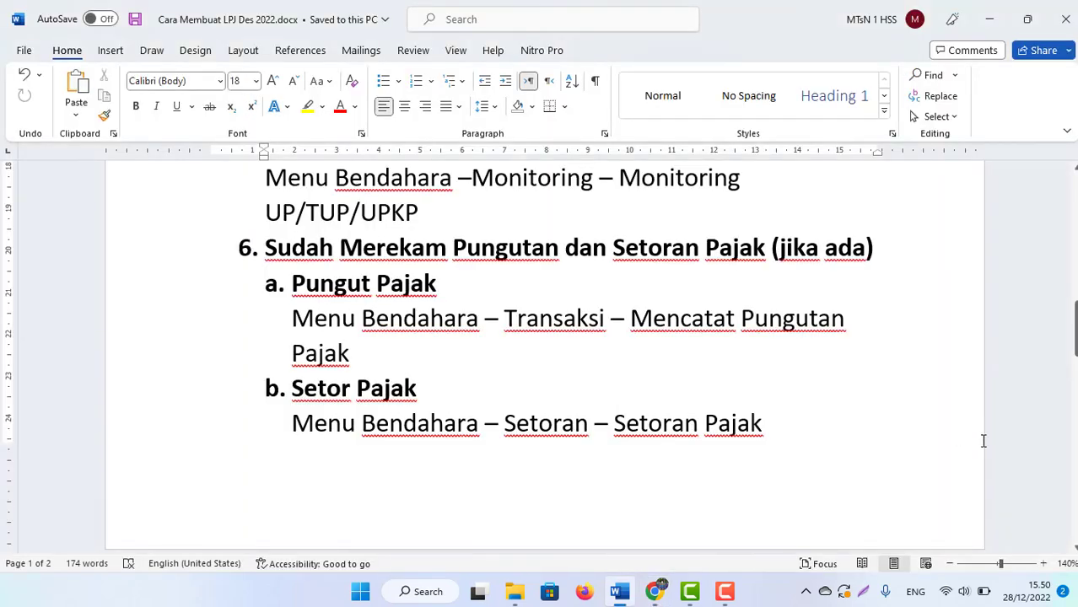
key(Down)
key(Down)
key(Down)
key(Down)
key(Down)
key(Down)
key(Down)
key(Down)
key(Down)
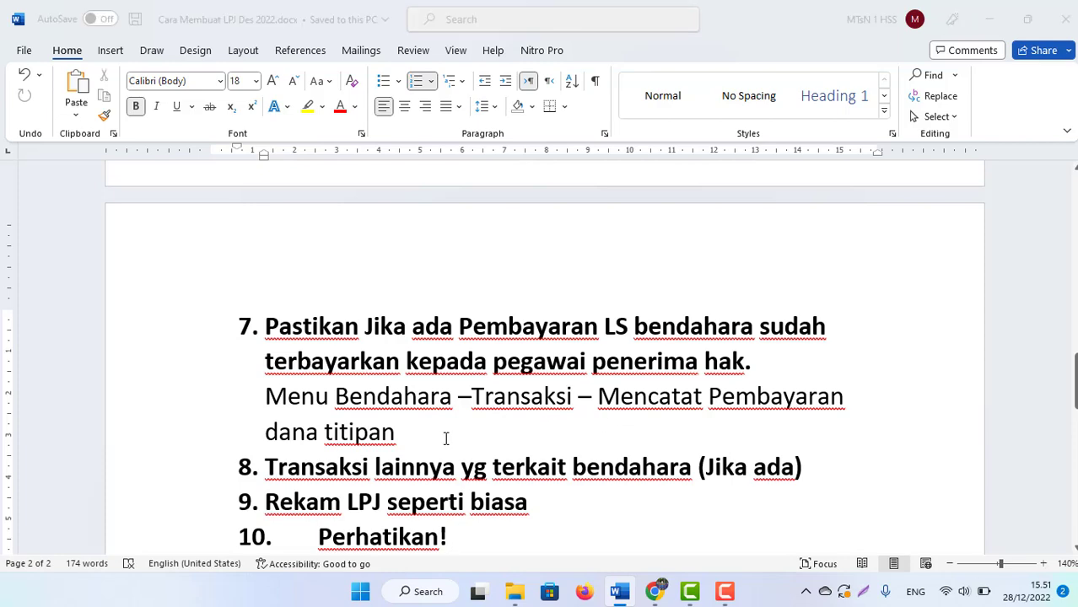
Switch to SAKTI and examine the Mencatat Pembayaran Dana Titipan page for recorded entrusted-fund payments
key(alt+Tab)
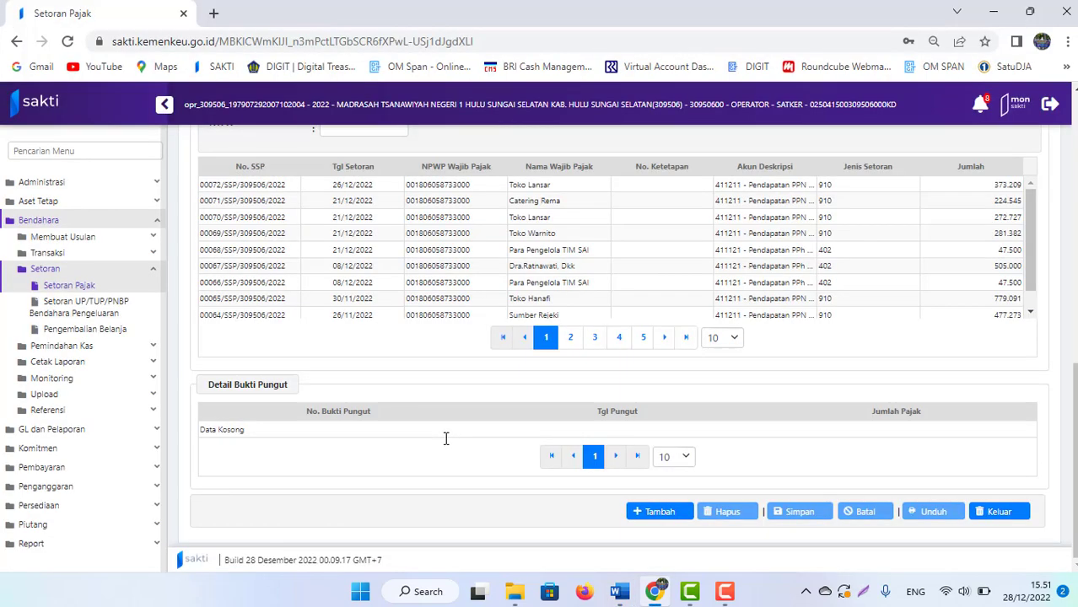
click(38, 220)
click(38, 220)
click(49, 252)
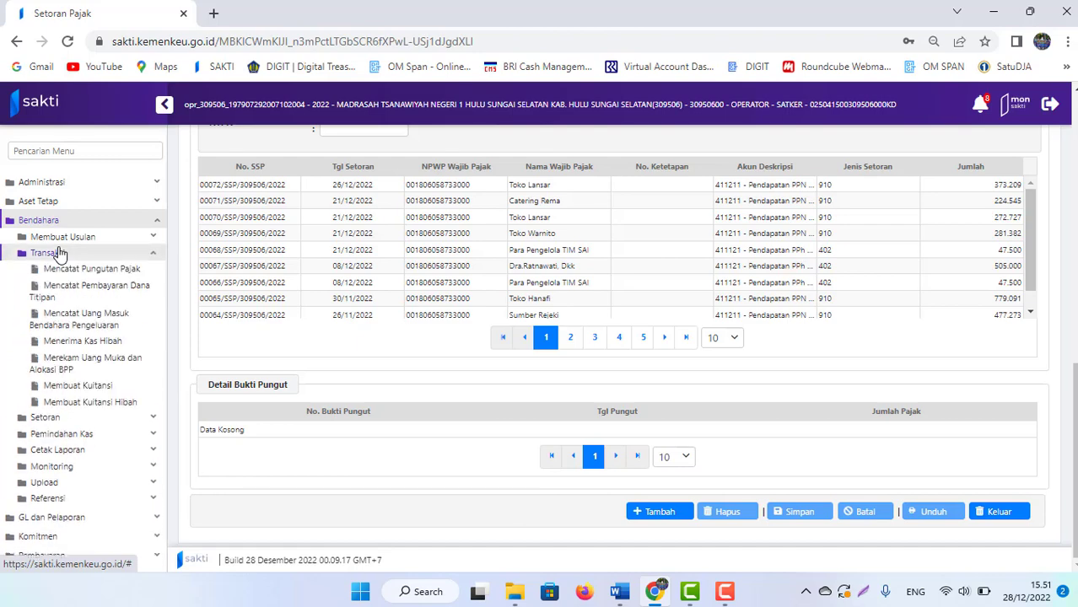
click(85, 292)
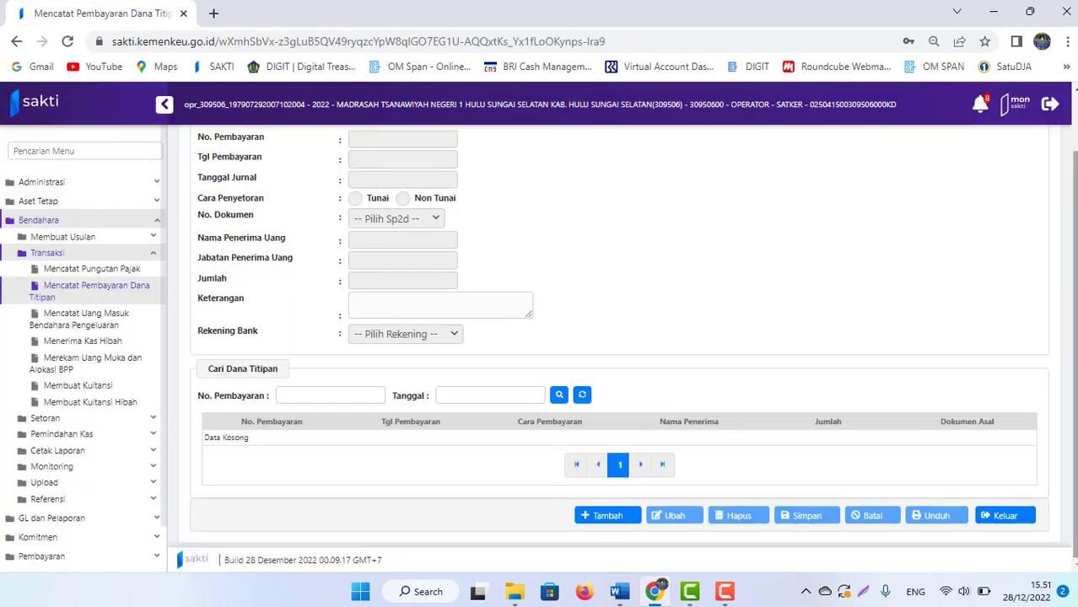
scroll(624, 338, down, 1)
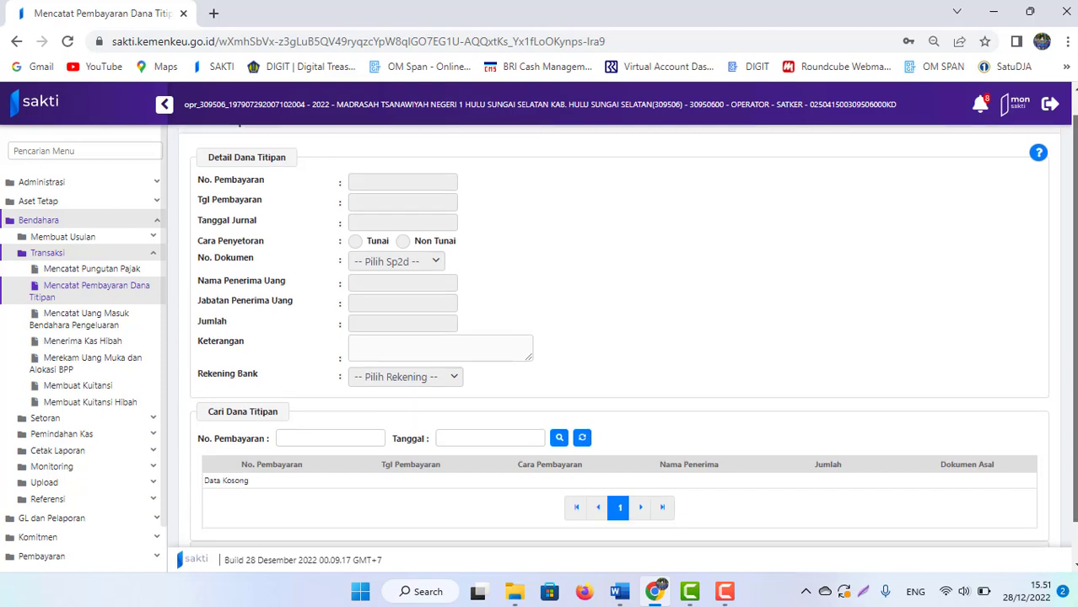
scroll(624, 338, up, 1)
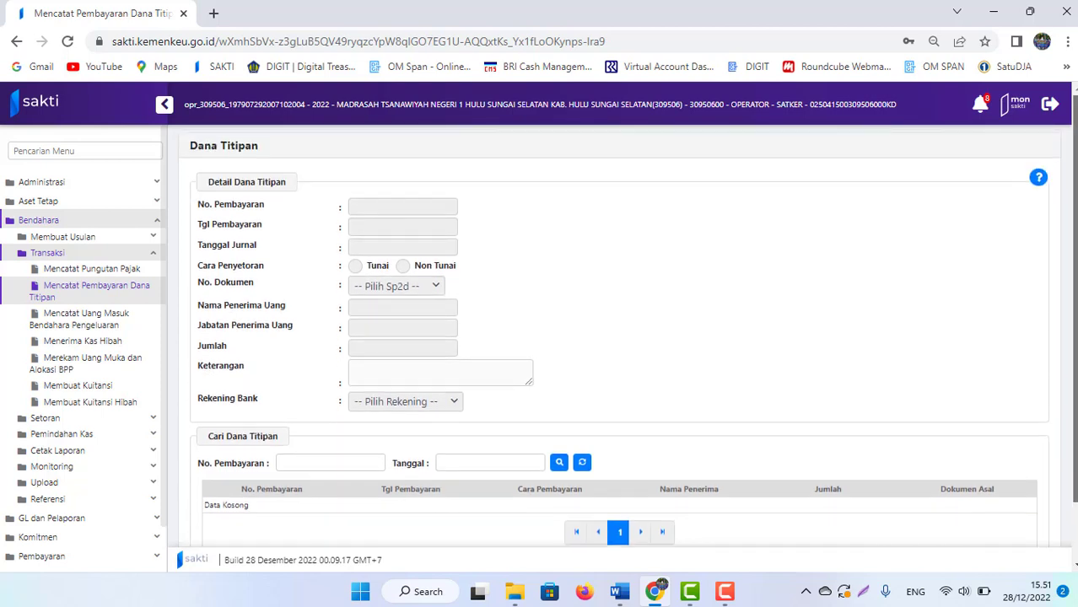
scroll(623, 338, down, 1)
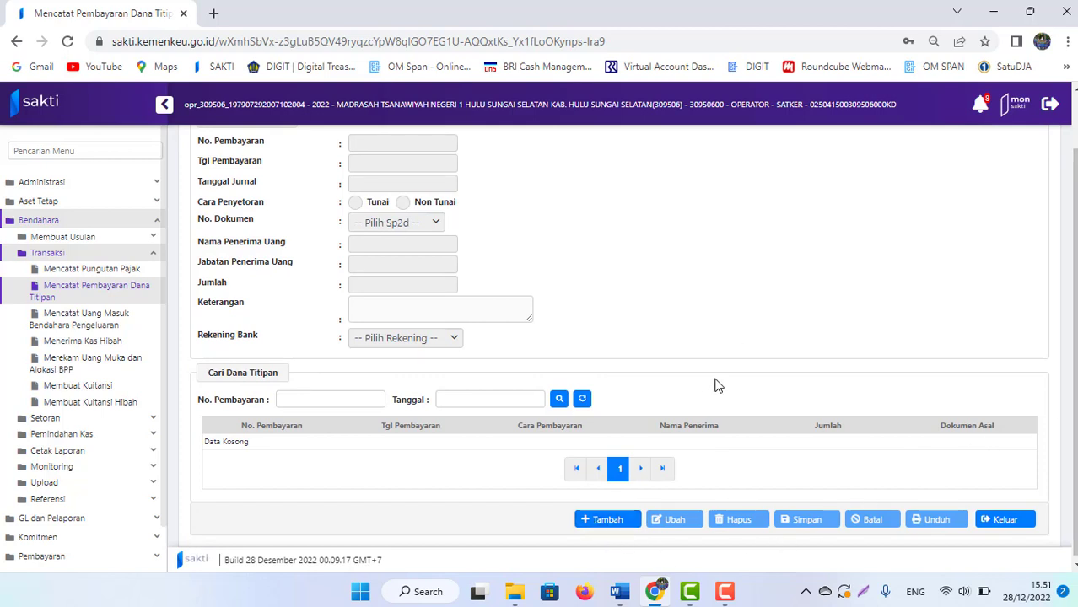
Return to the Word guide and read items 8 to 10 on other transactions, recording the LPJ and required zero balances
key(alt+Tab)
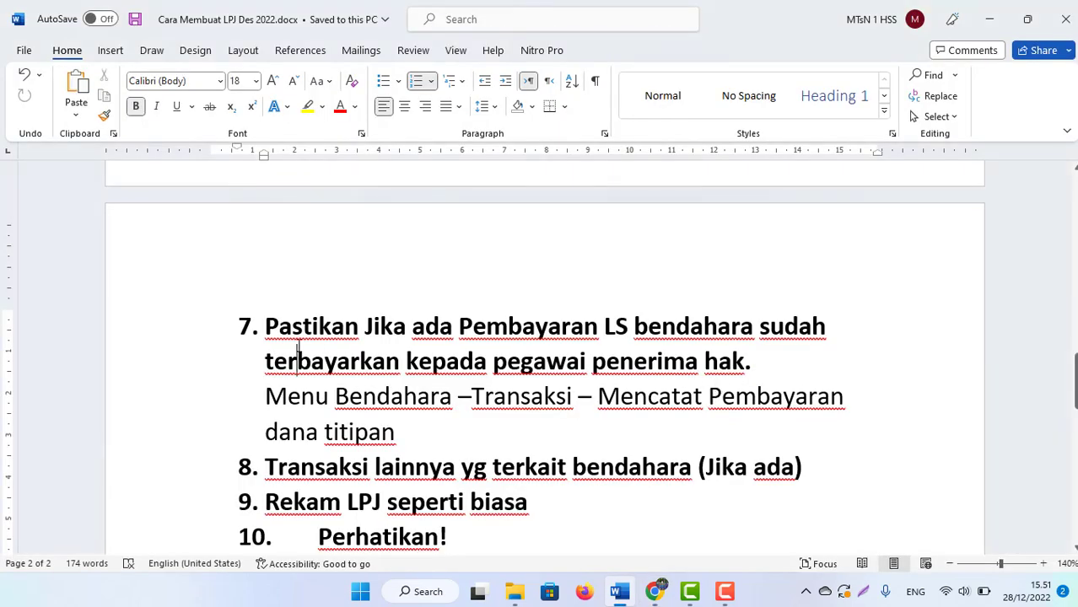
scroll(317, 534, down, 1)
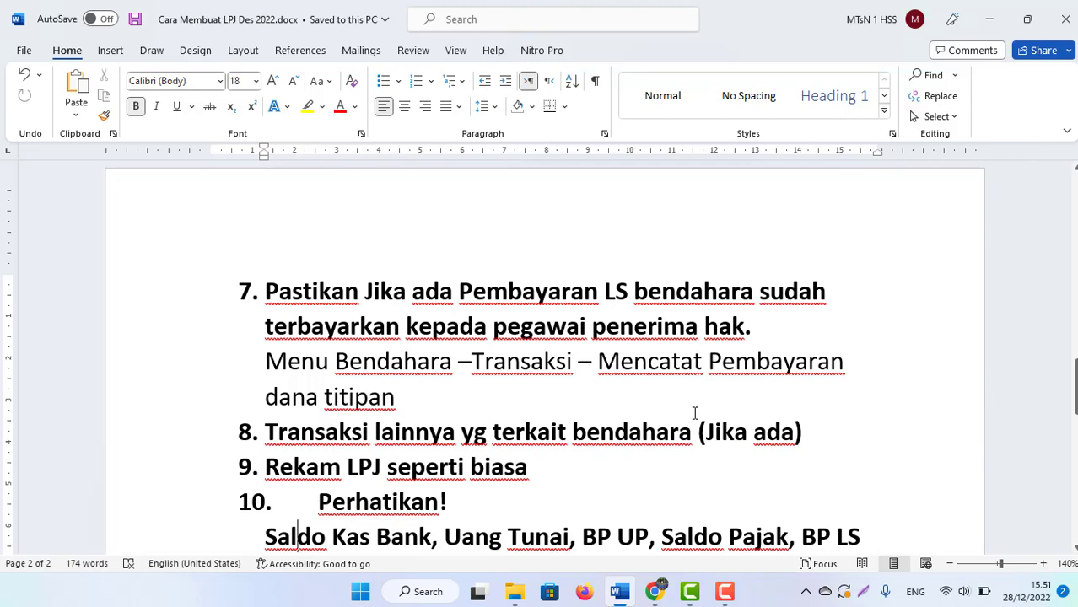
drag(1074, 384, 1075, 411)
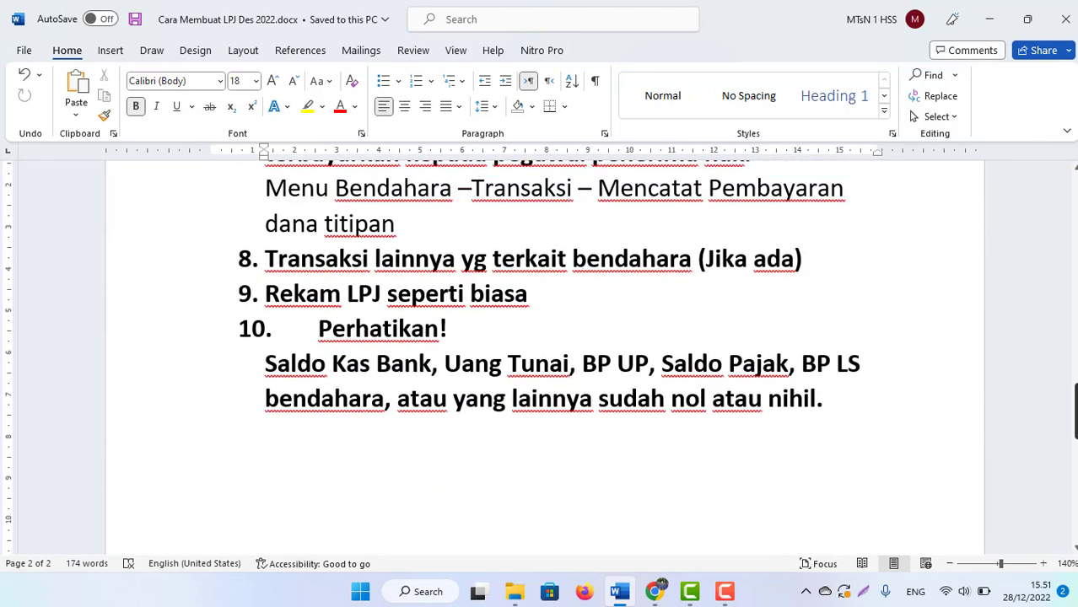
Switch to SAKTI and open the LPJ Bendahara Pengeluaran report page in the treasurer module
click(653, 591)
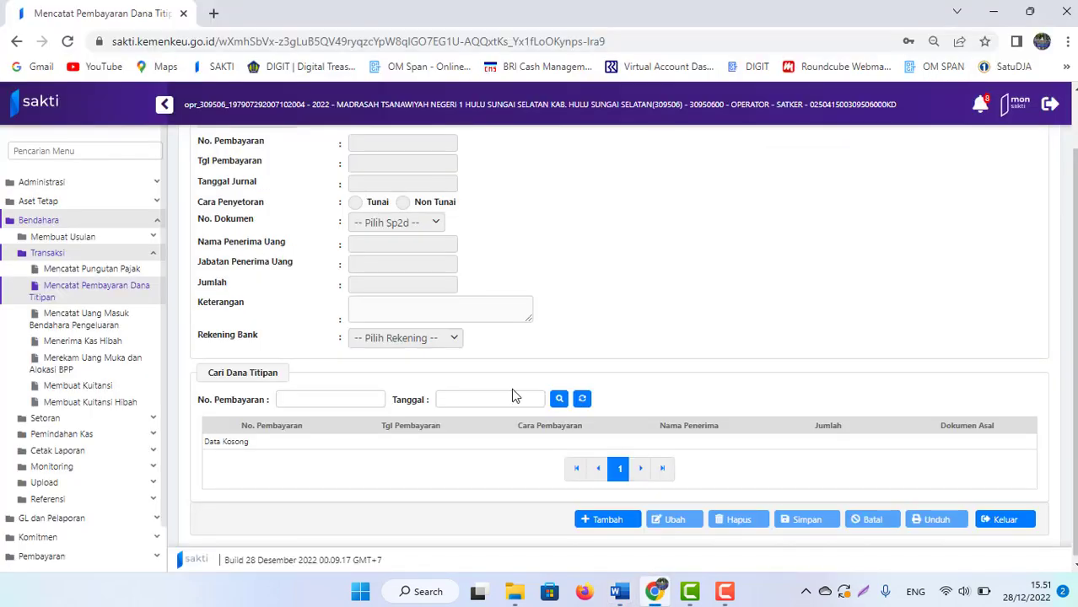
click(52, 228)
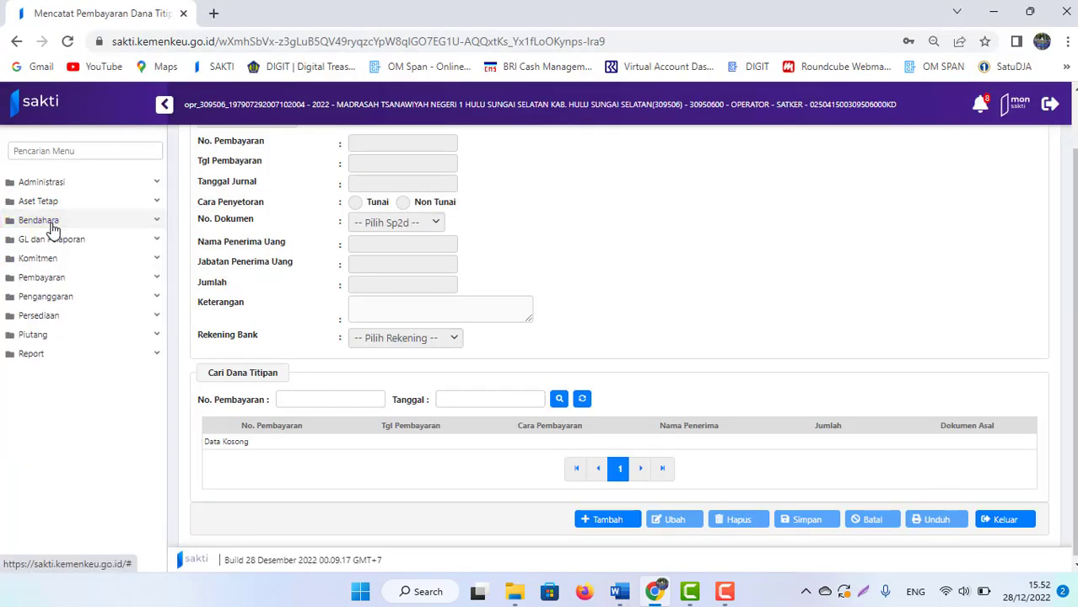
click(52, 227)
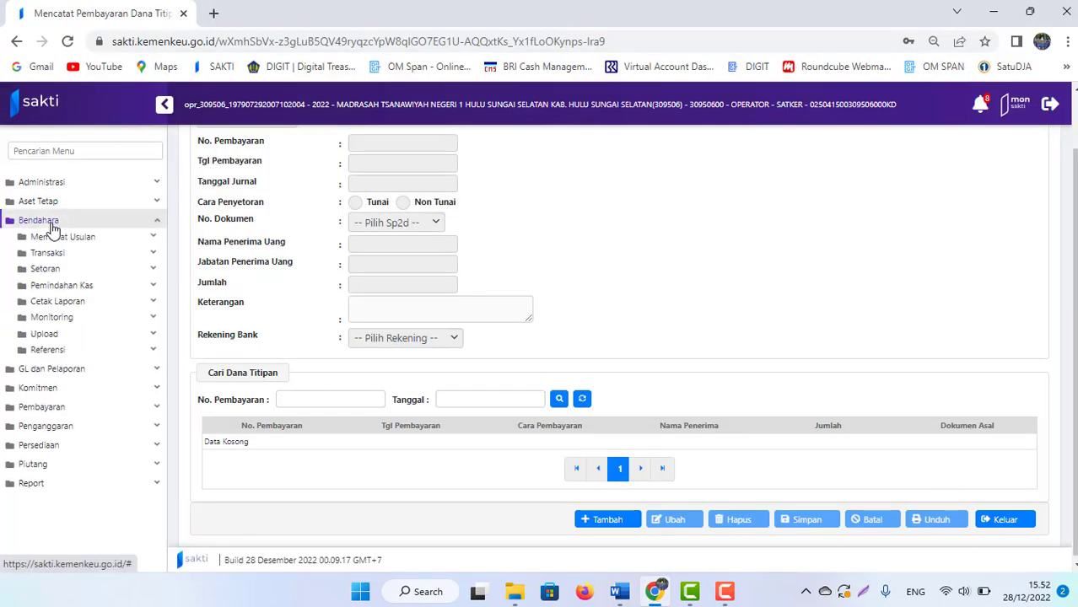
click(78, 303)
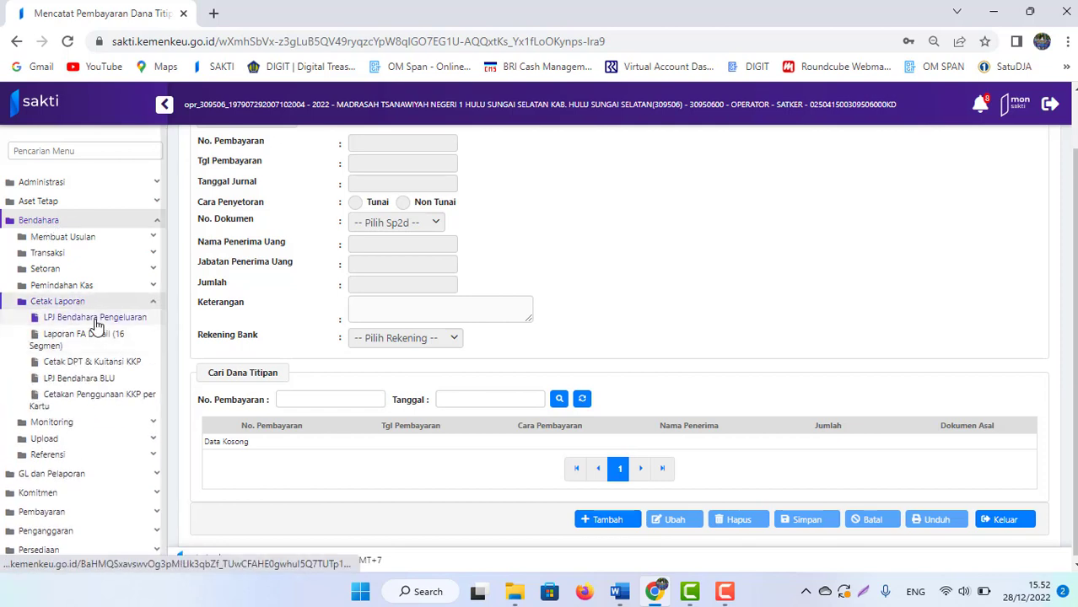
click(96, 319)
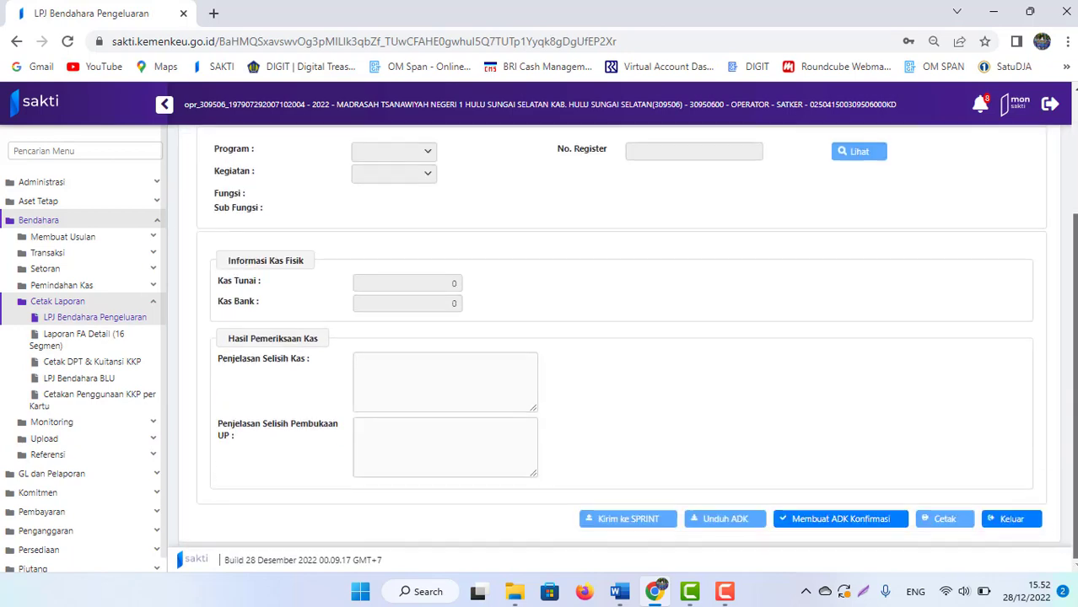
Choose Laporan Pertanggungjawaban Bendahara Pengeluaran as the report type and set the period to 12/28/2022
click(374, 160)
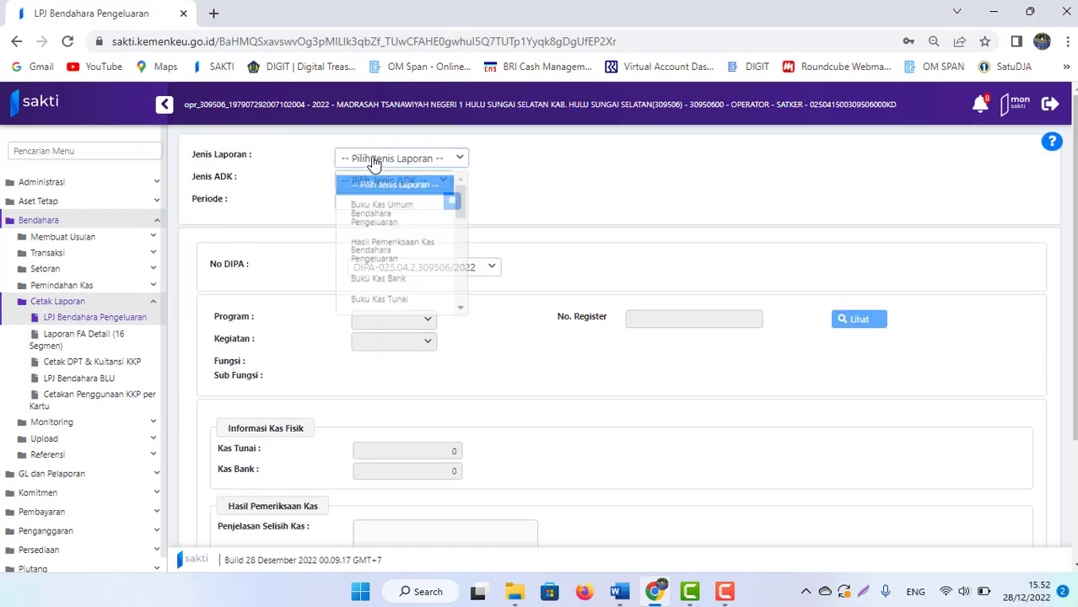
key(l)
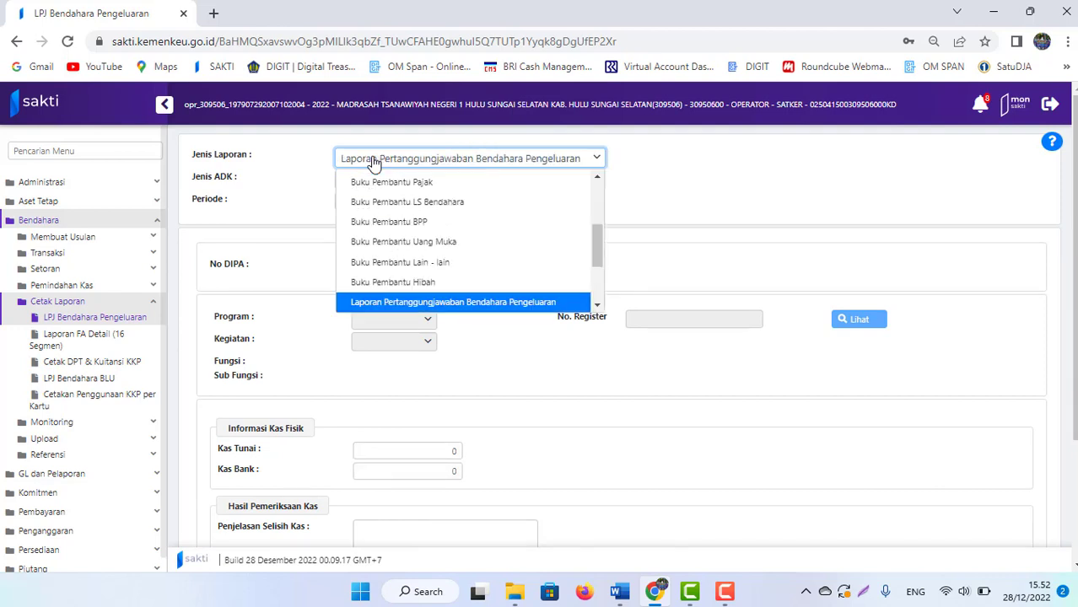
key(Return)
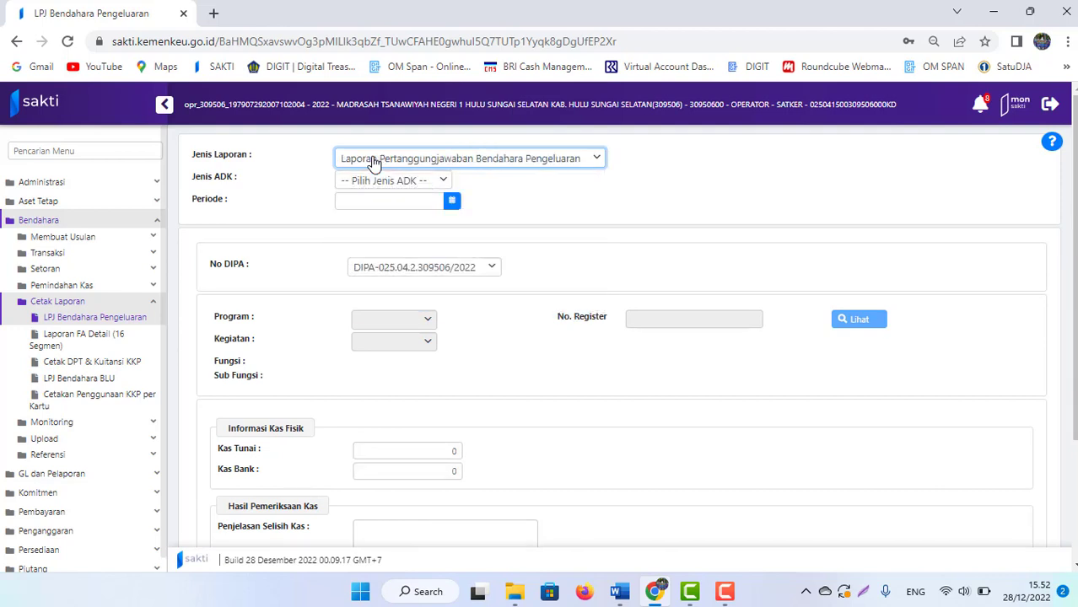
click(451, 204)
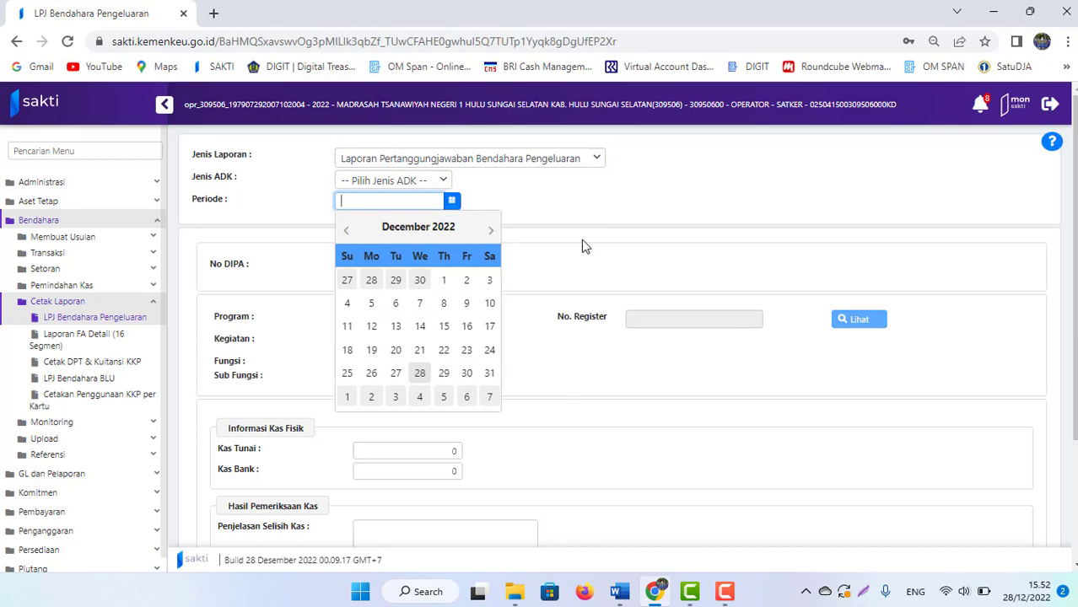
click(419, 378)
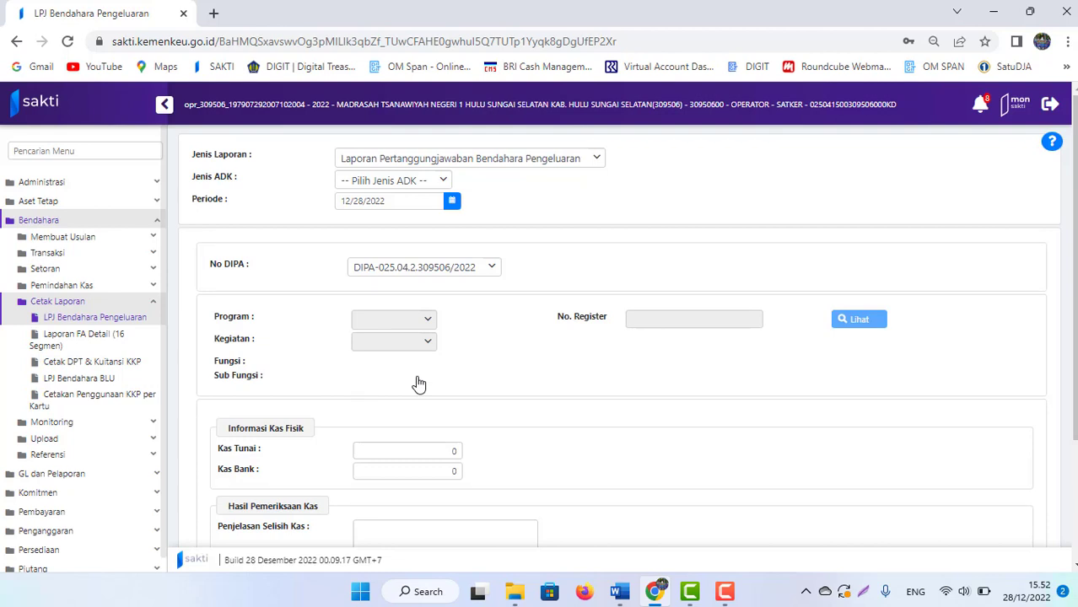
Enter "Tidak Selisih Kas" as the cash difference explanation and "Tidak Ada Selisih UP" as the UP bookkeeping difference explanation
scroll(990, 333, down, 3)
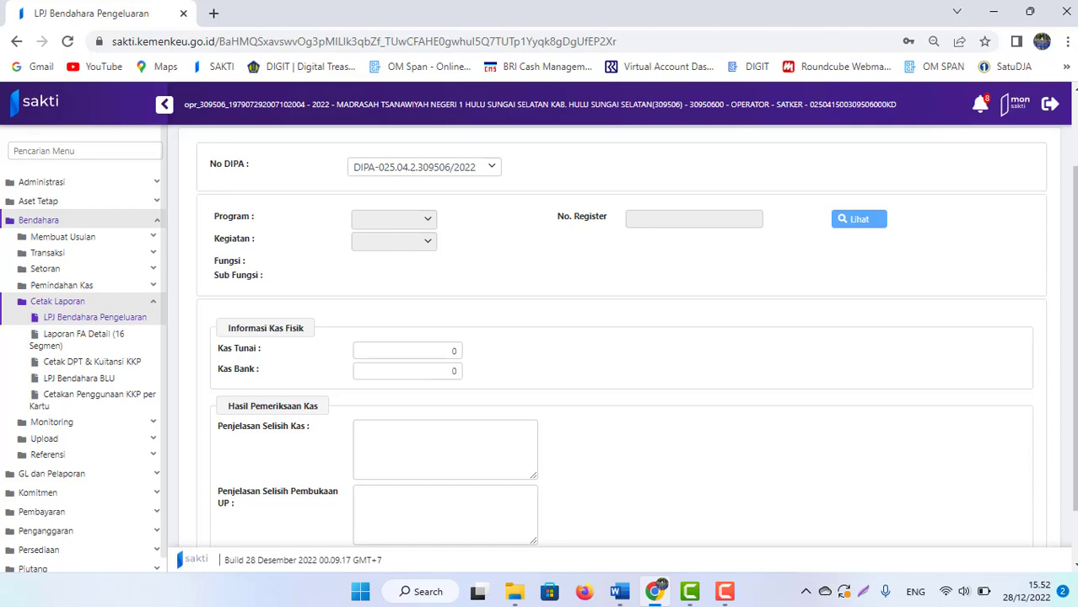
scroll(714, 340, down, 2)
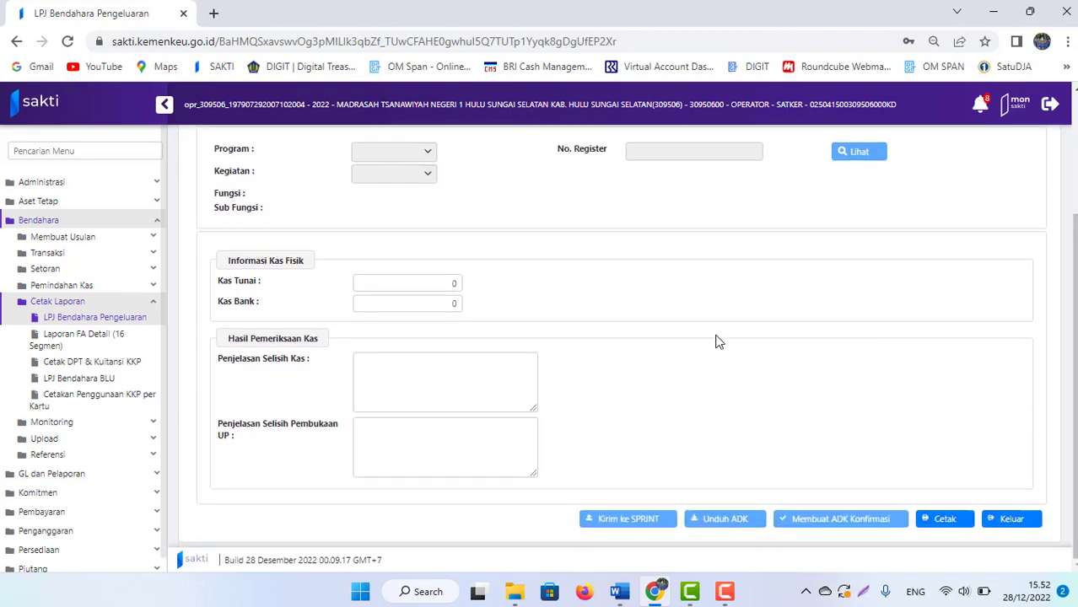
click(383, 379)
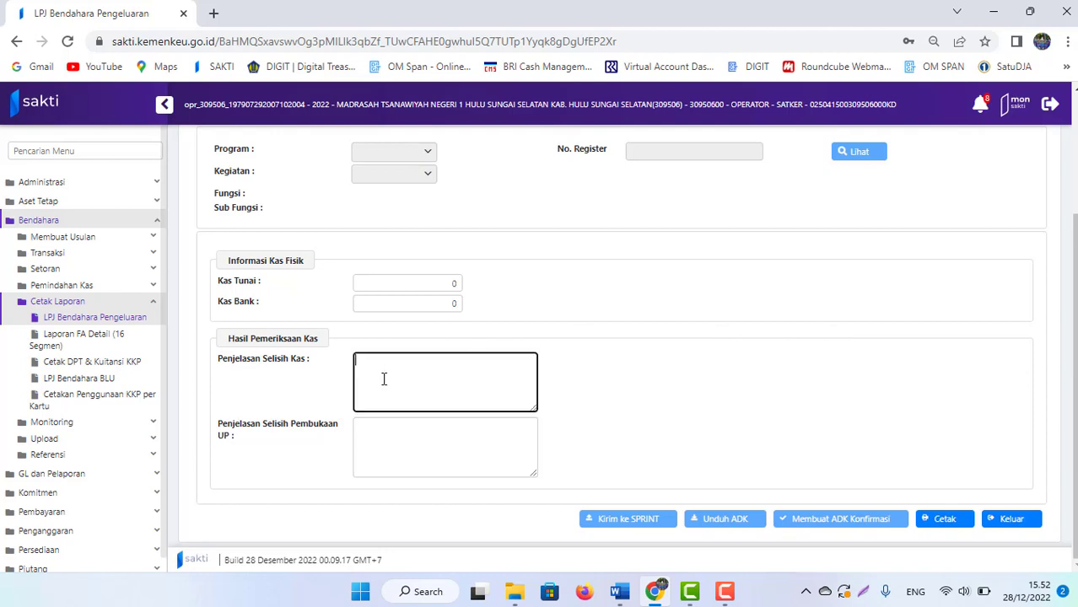
text(Tidak Selisih)
text(Kas)
click(409, 445)
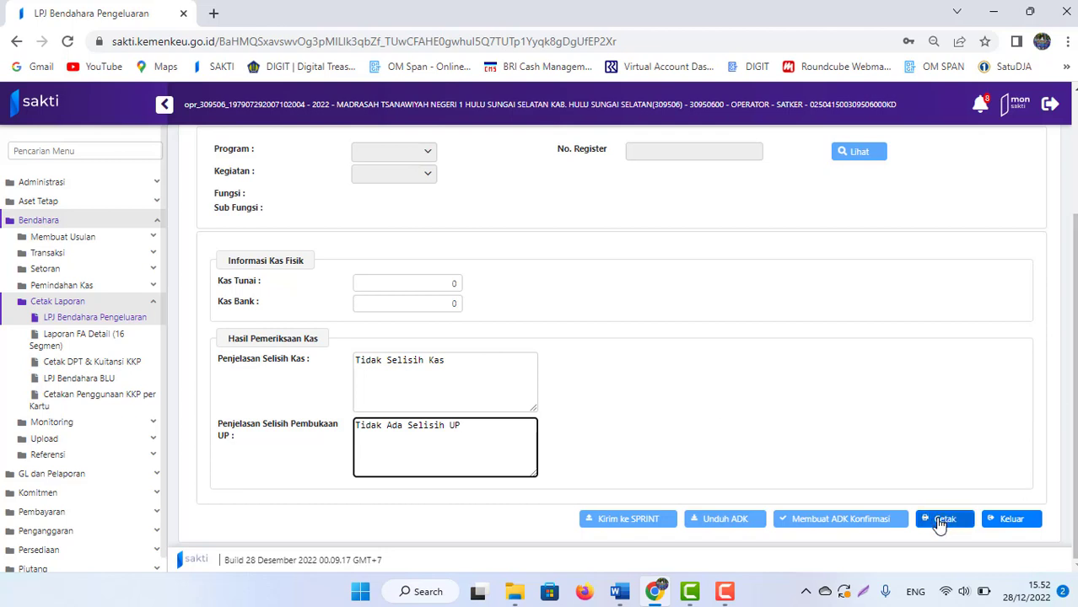
Print the LPJ, accept the zero cash notice and download it with the Kuasa Pengguna Anggaran as signatory
click(940, 523)
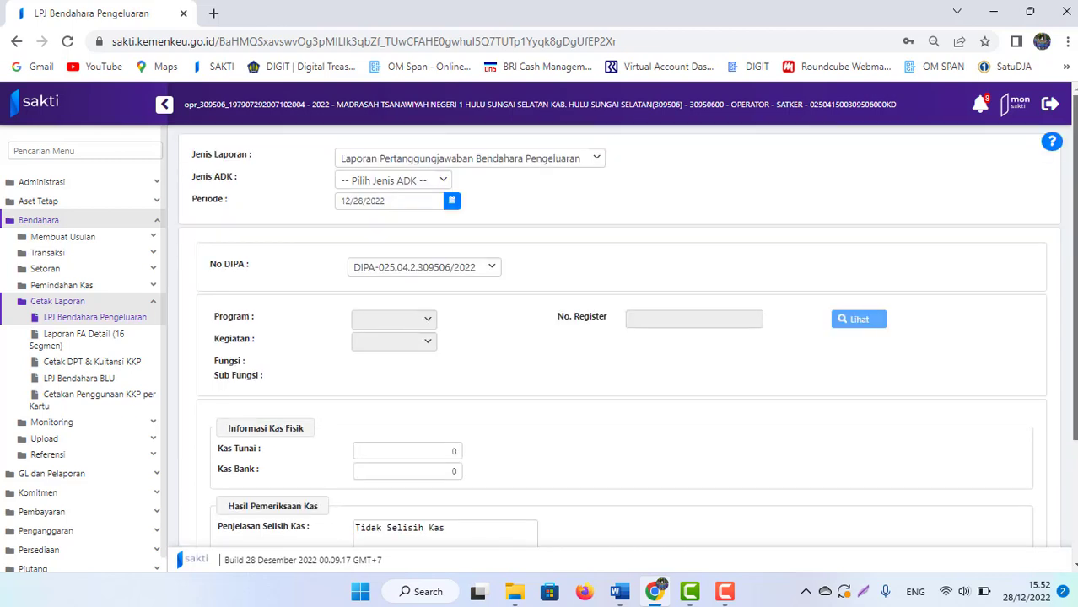
click(943, 525)
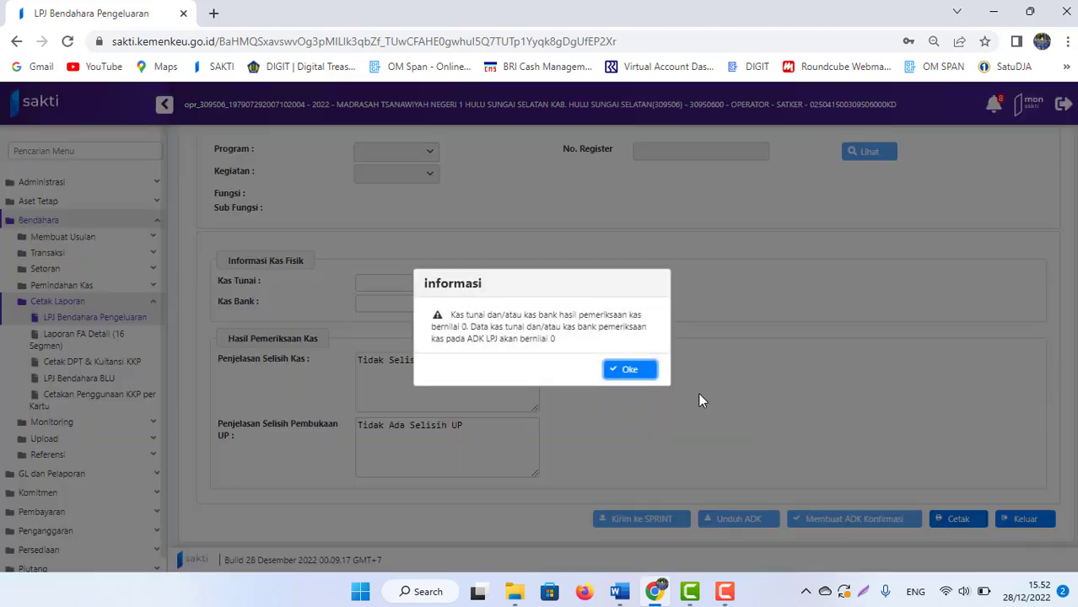
click(628, 372)
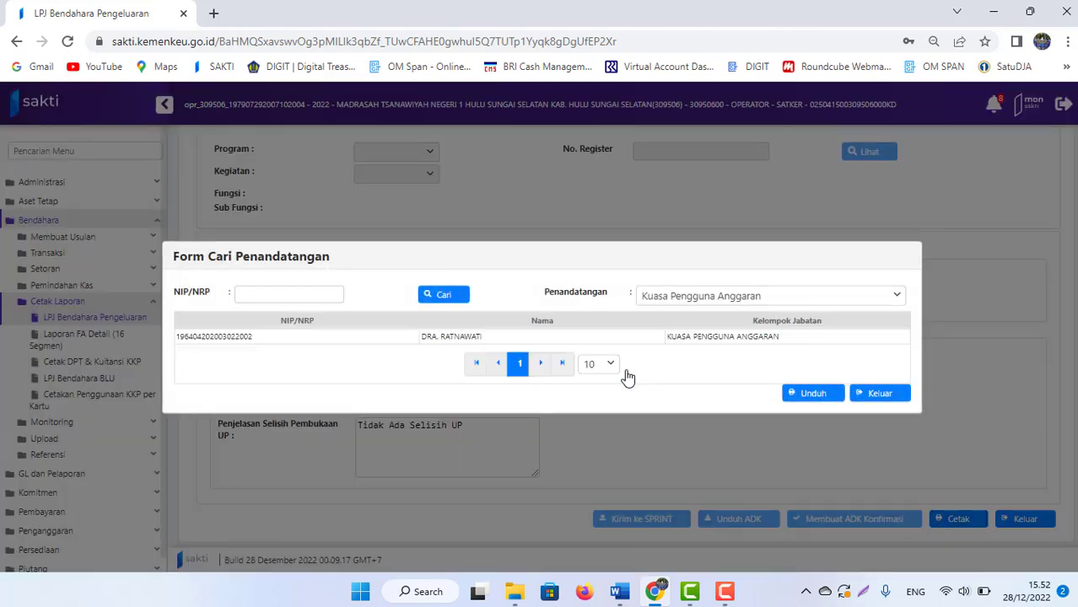
click(687, 338)
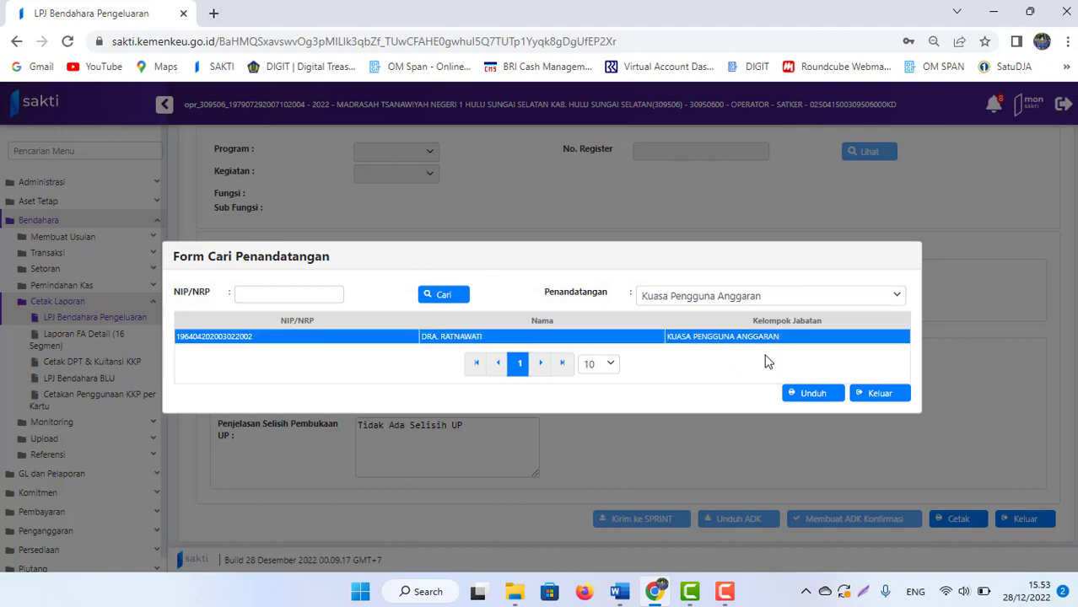
click(806, 395)
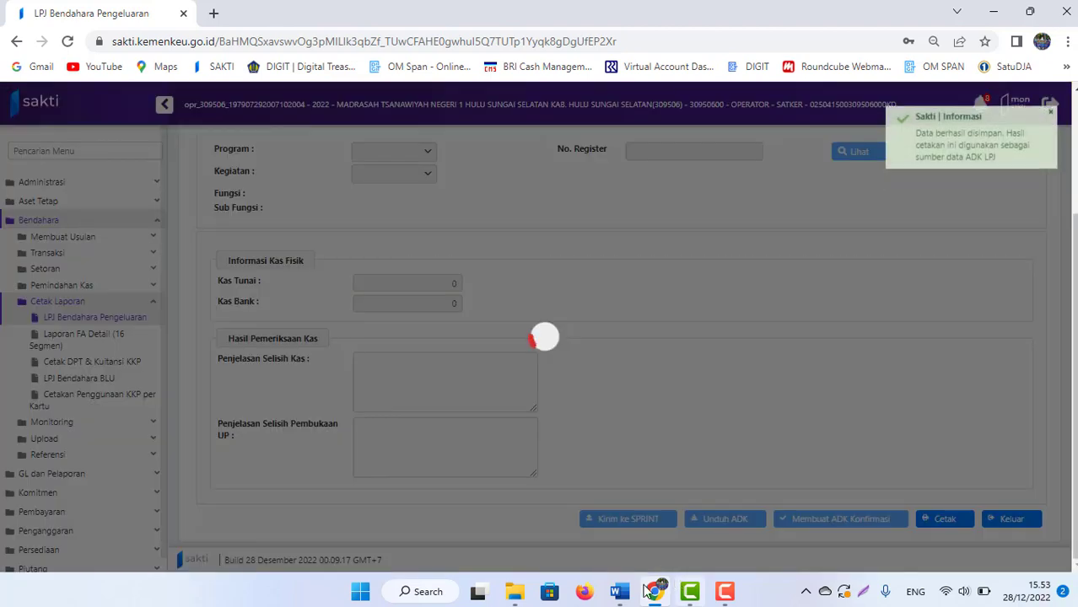
Glance at the Word guide's zero-balance note, return to SAKTI and open the downloaded LPJ_Bendahara_Pengeluaran_309506_12-2022.pdf from its folder
click(617, 593)
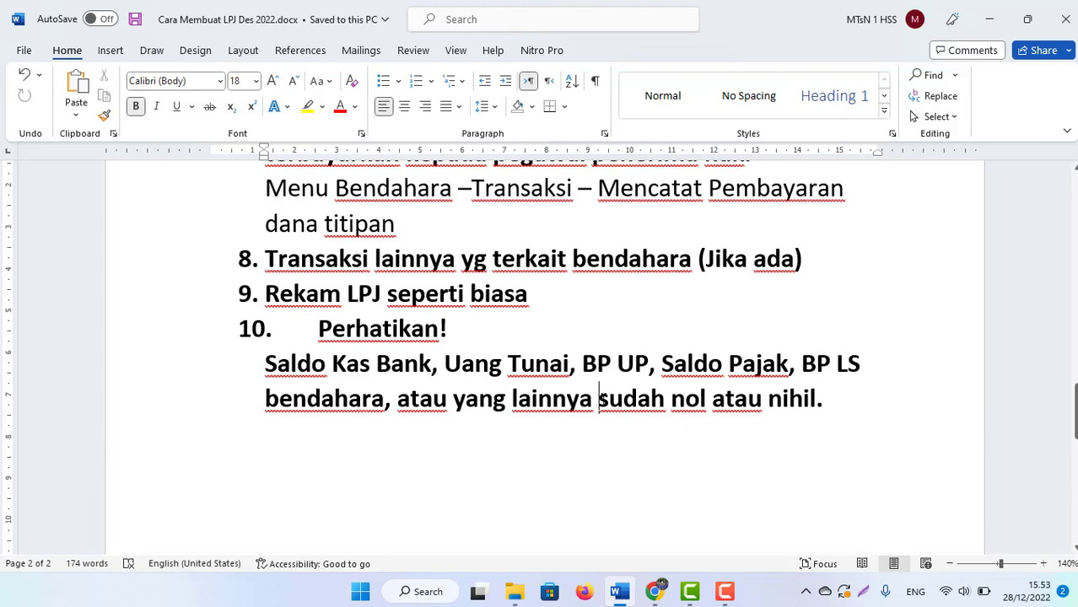
key(alt+Tab)
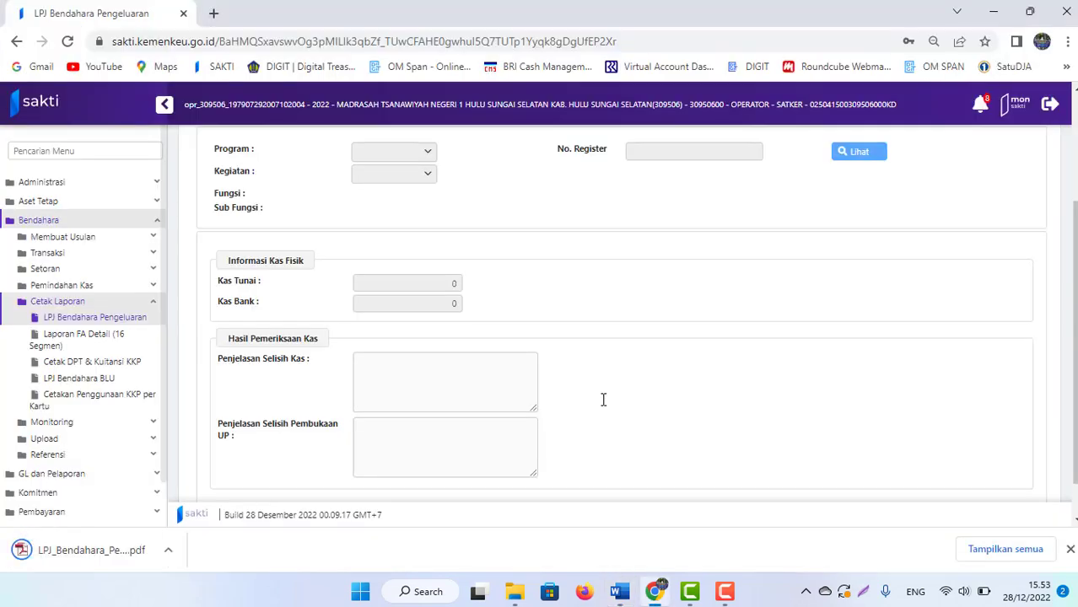
click(170, 551)
click(208, 498)
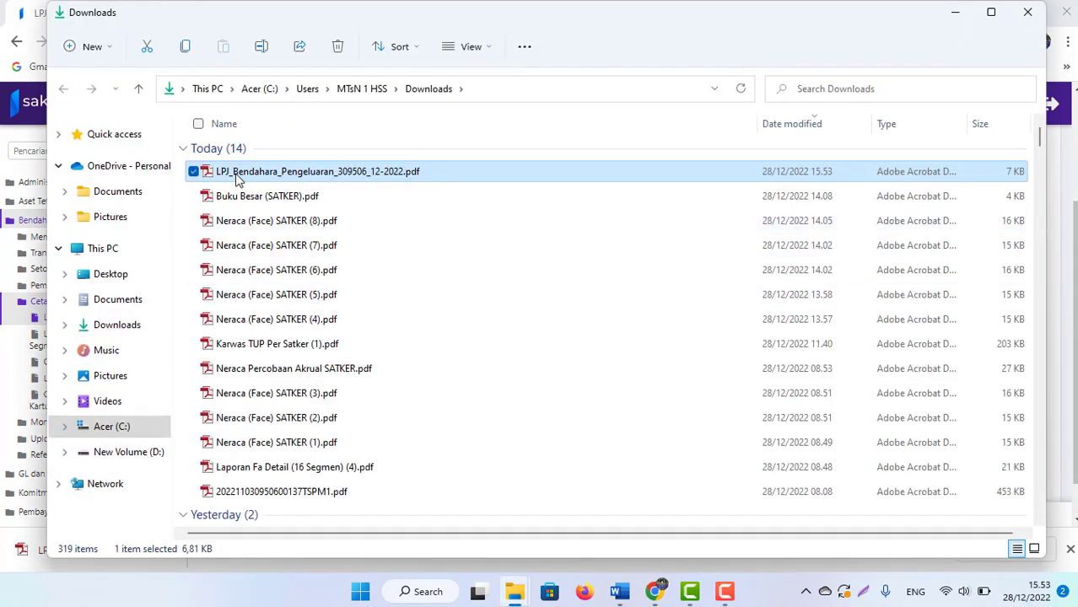
double_click(239, 179)
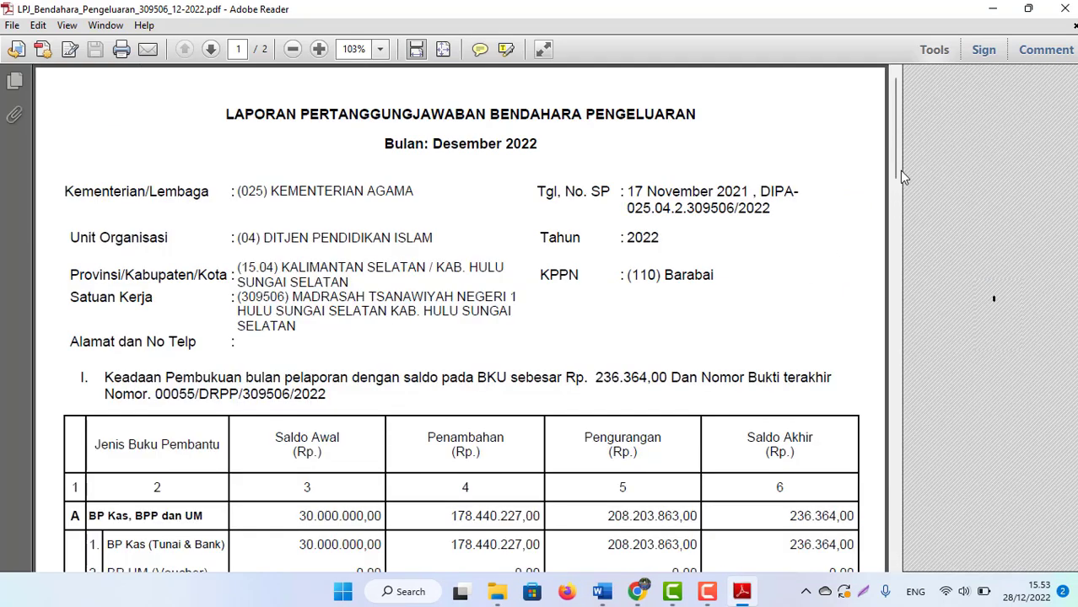
Review the LPJ's closing balances, cash difference and UP/TUP reconciliation sections, and re-examine the Saldo Akhir column for non-zero balances
drag(899, 160, 900, 188)
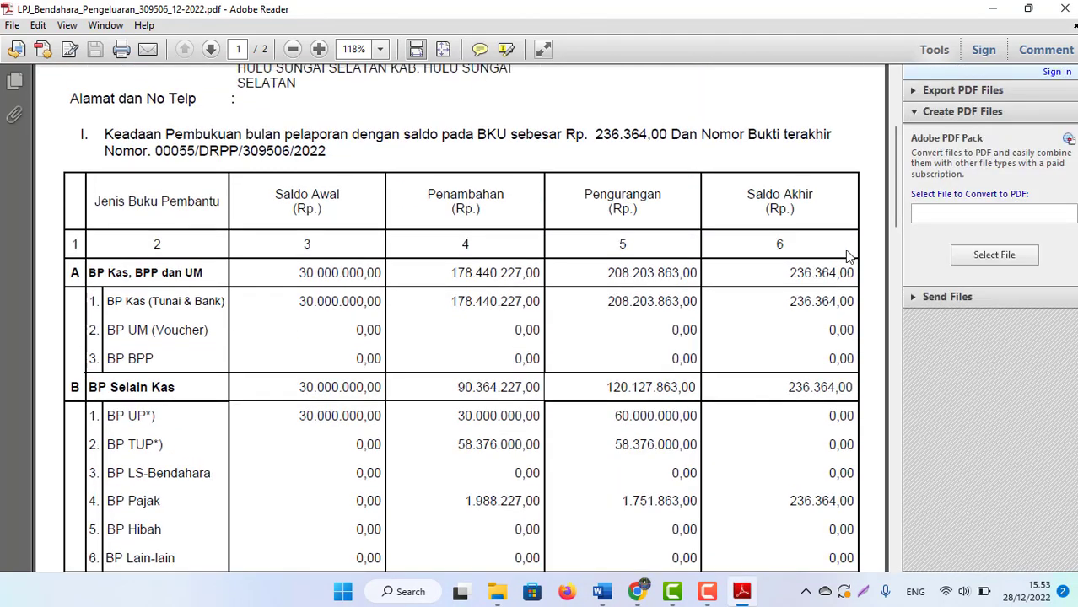
drag(780, 272, 849, 272)
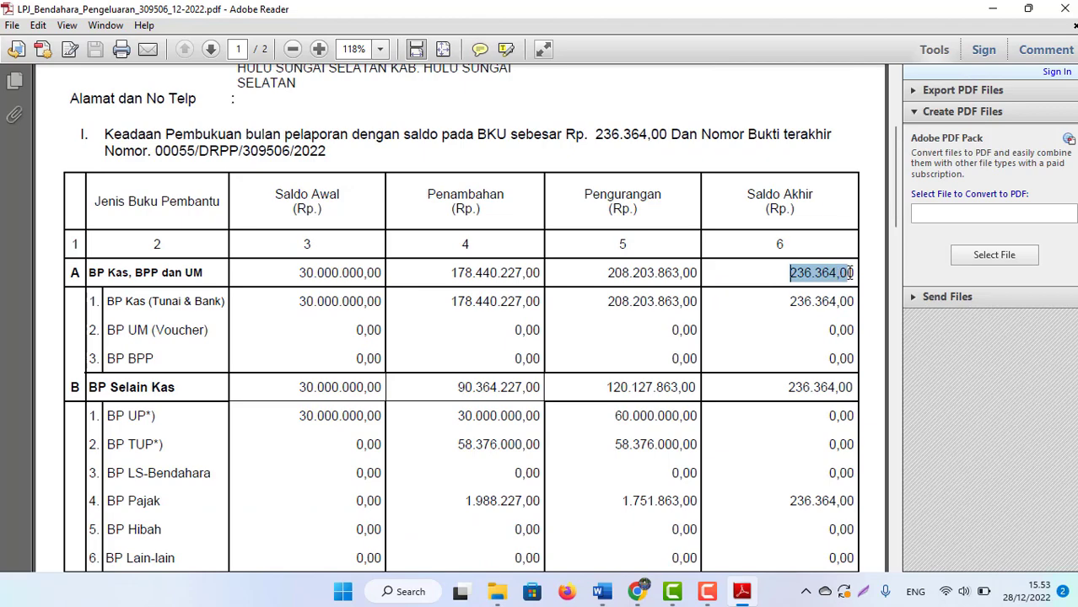
click(825, 302)
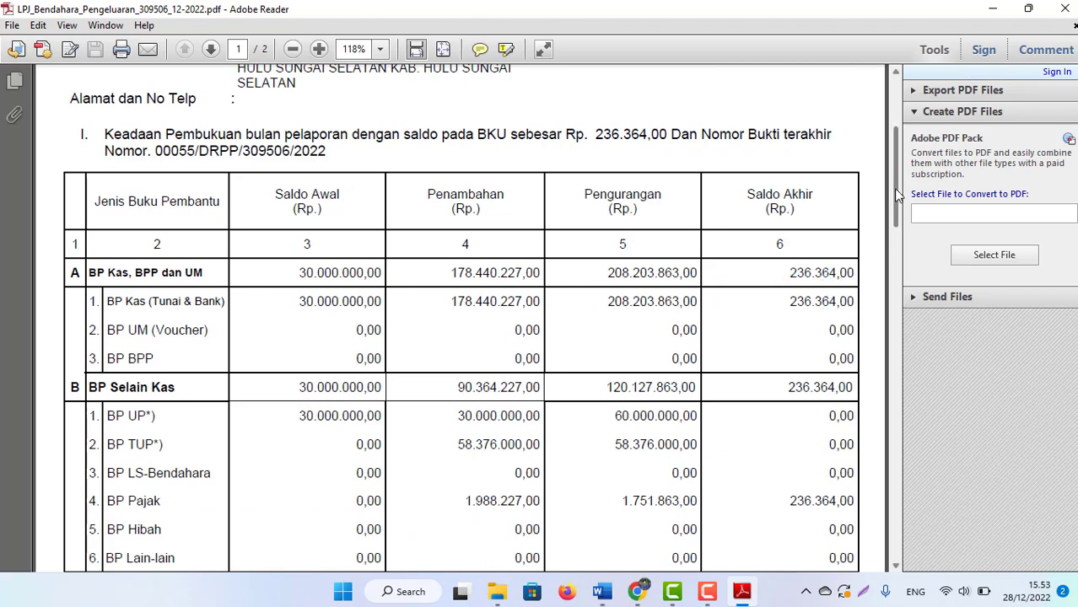
drag(893, 188, 878, 287)
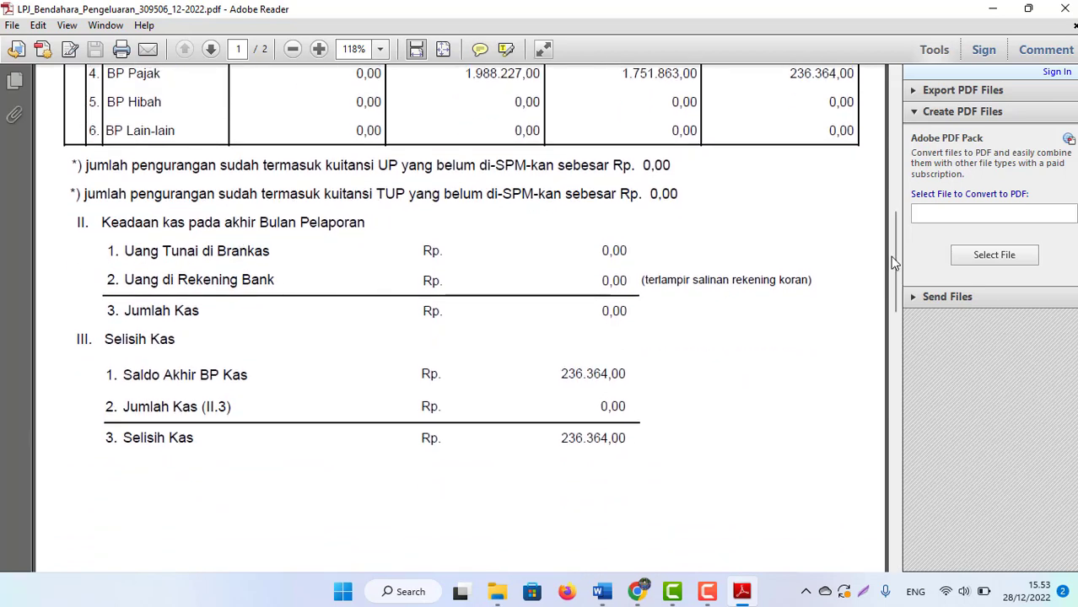
drag(894, 263, 896, 368)
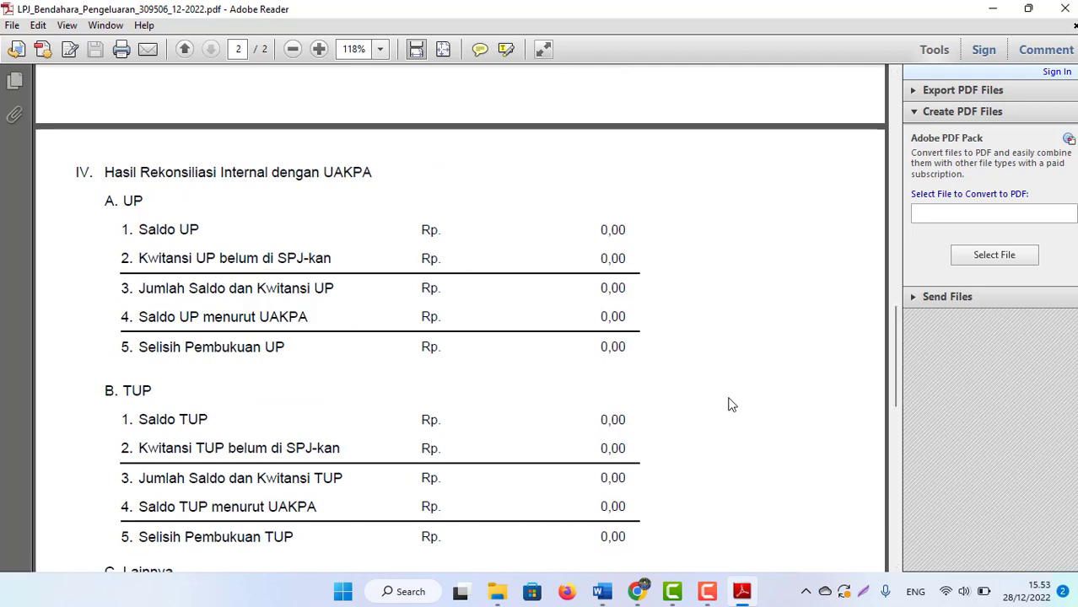
mouse_move(895, 339)
mouse_down()
mouse_move(898, 413)
mouse_move(906, 177)
mouse_move(919, 160)
mouse_up()
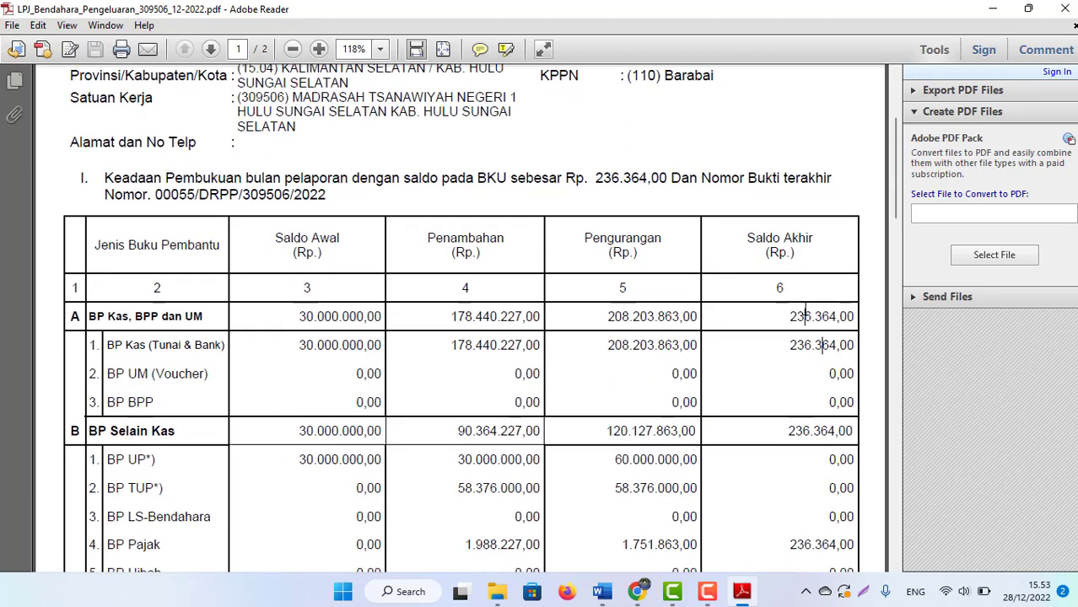
drag(807, 319, 800, 513)
click(800, 513)
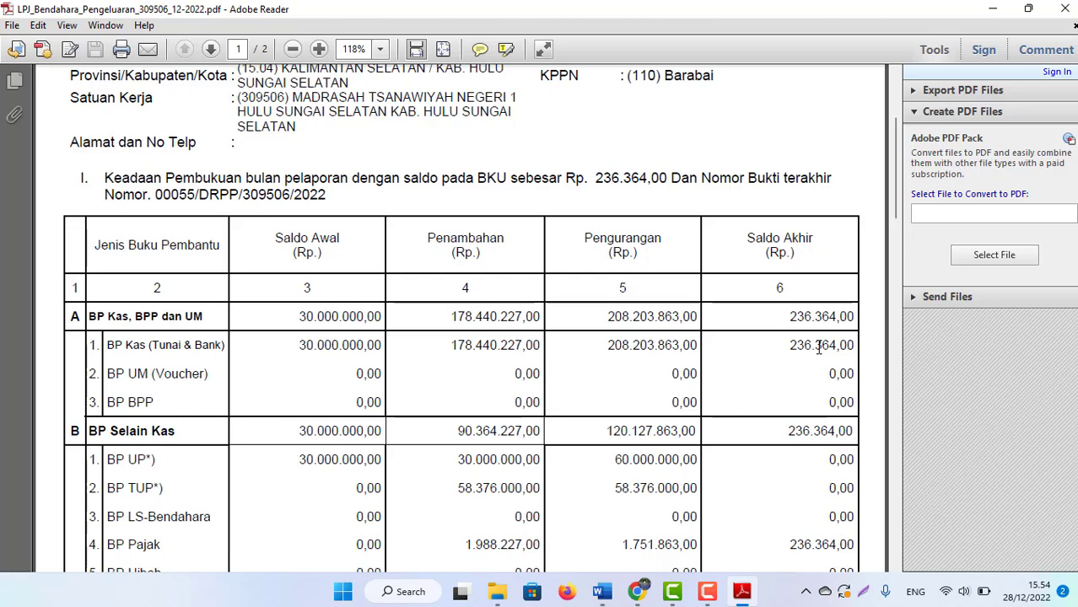
Switch back to the Word guide and return to its title and the list of preparations before making the LPJ
click(595, 516)
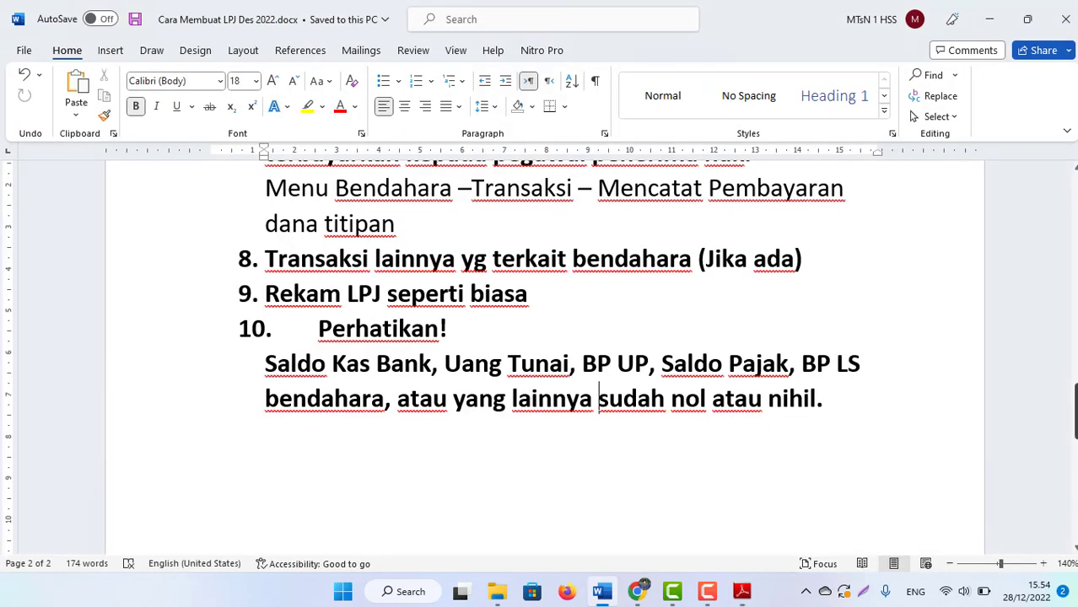
scroll(801, 334, up, 15)
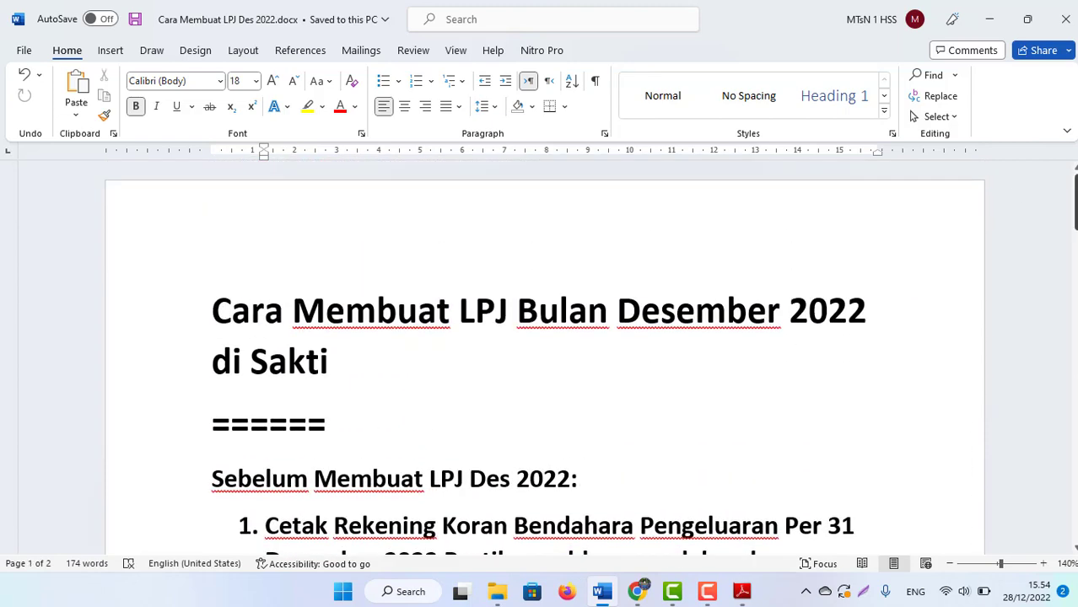
scroll(544, 362, down, 1)
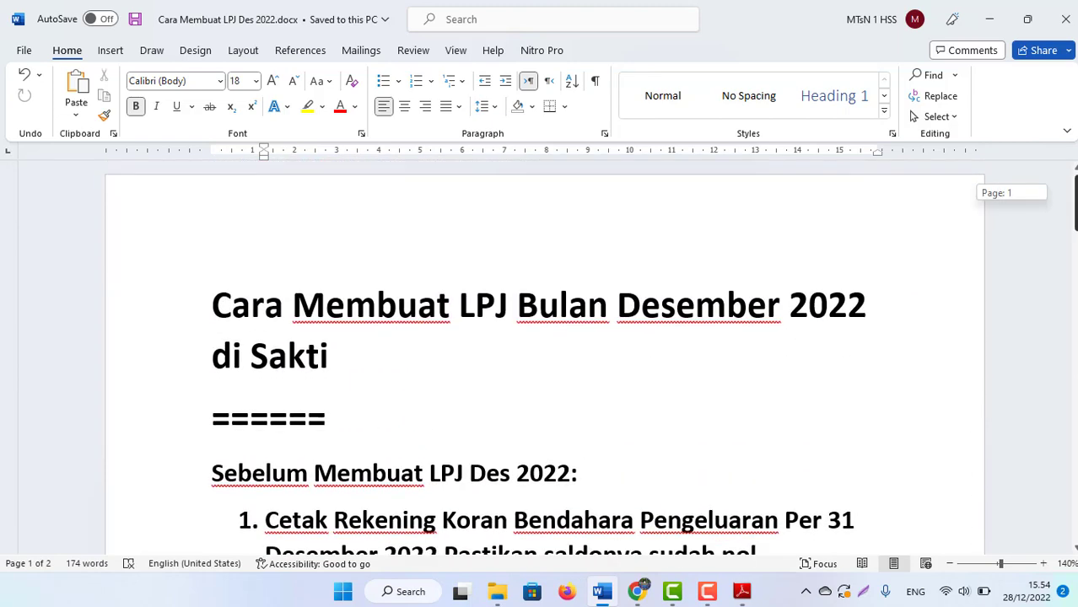